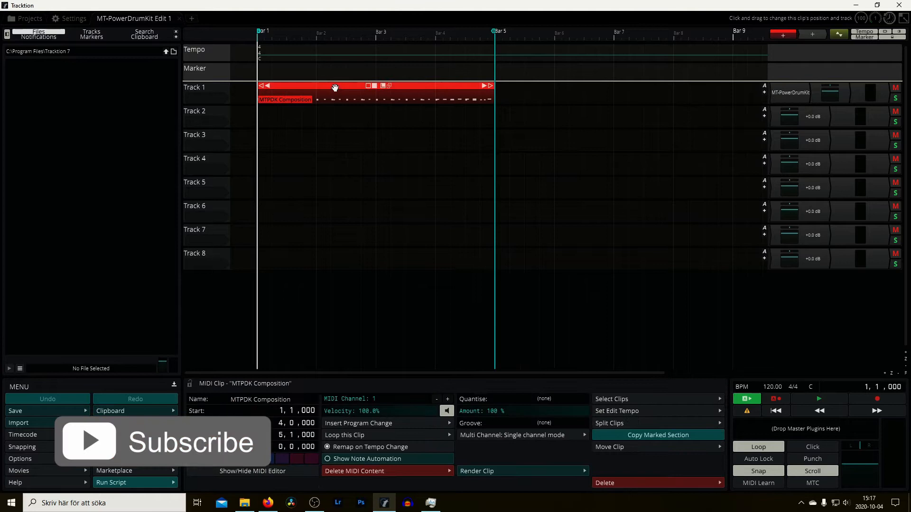
- Play the drum composition on Track 1 for a moment and stop playback
{"action": "key", "text": "space"}
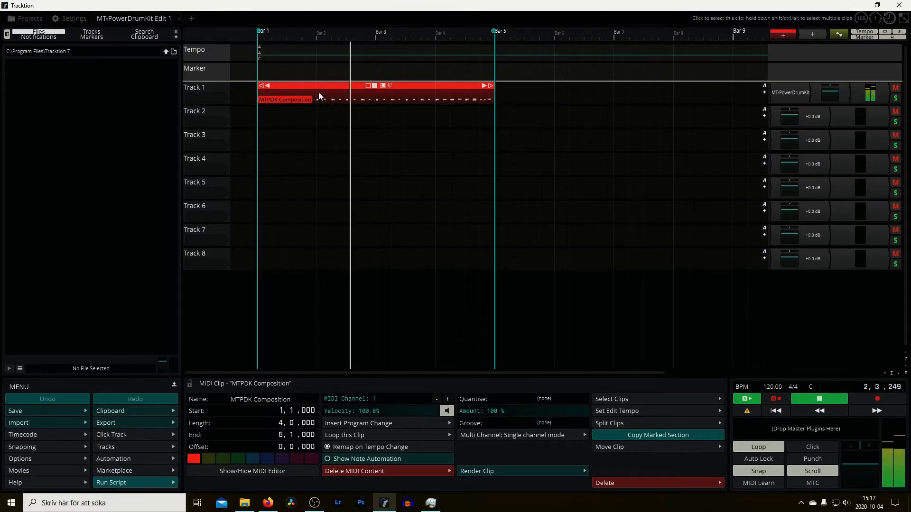
{"action": "key", "text": "space"}
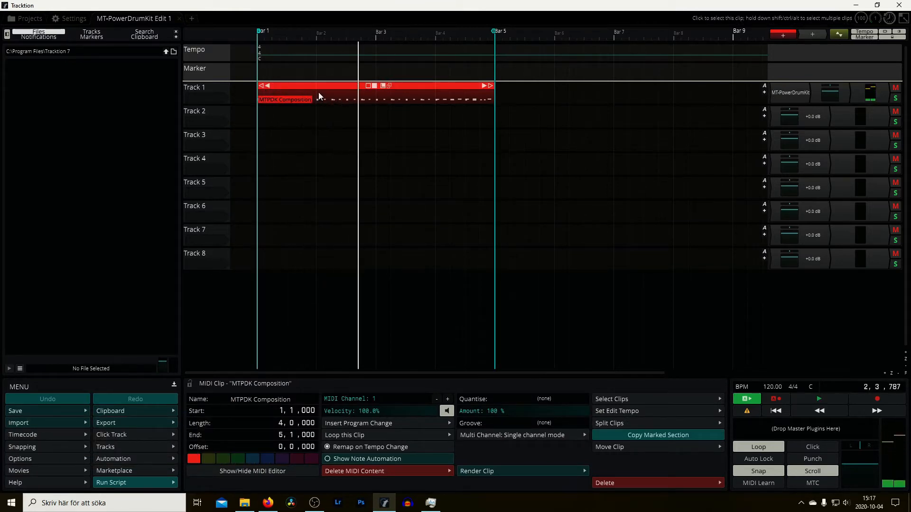
- Open the MT-PowerDrumKit plugin's mixer on Track 1 and check which outputs the kick channel offers, then close the plugin
{"action": "double_click", "coordinate": [803, 87]}
{"action": "left_click_drag", "start_coordinate": [710, 72], "coordinate": [559, 74]}
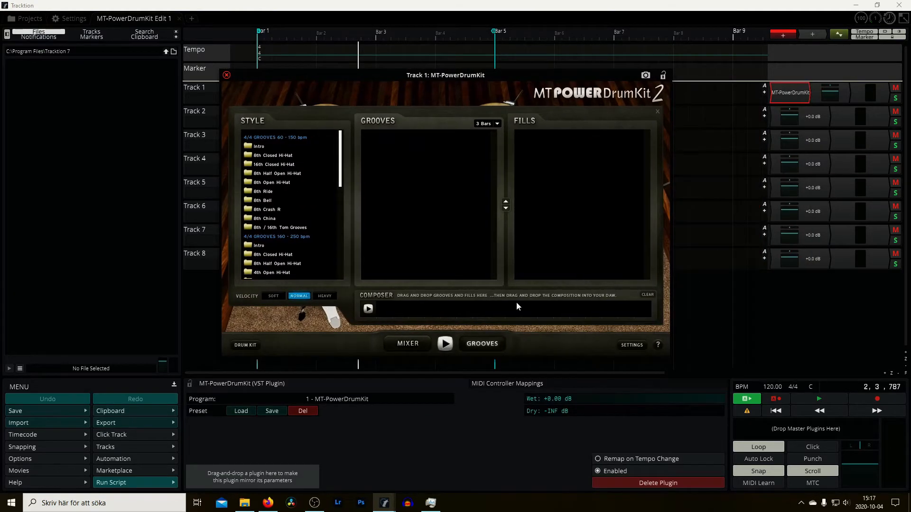
{"action": "left_click", "coordinate": [405, 346]}
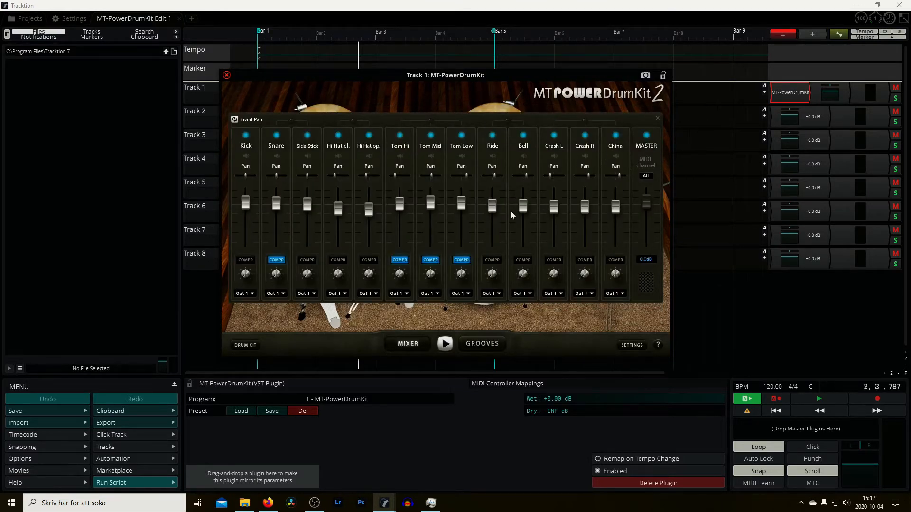
{"action": "left_click", "coordinate": [240, 294]}
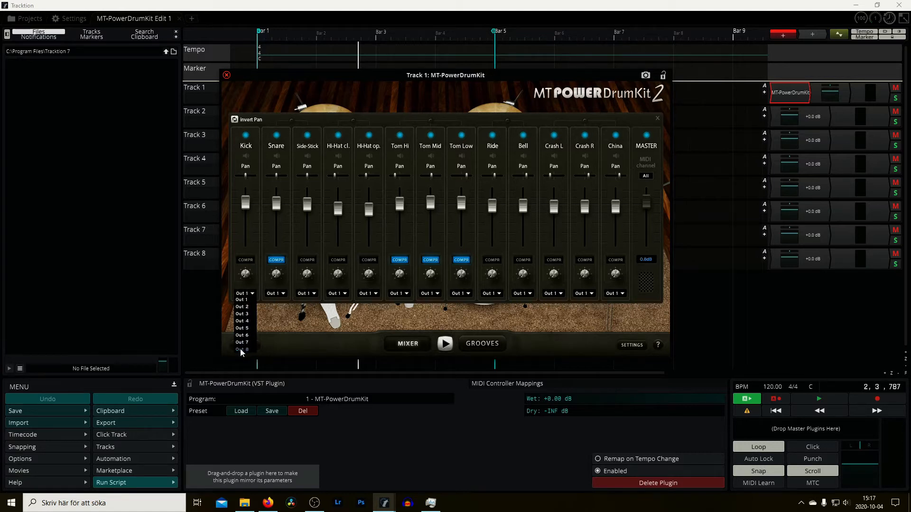
{"action": "left_click", "coordinate": [310, 325]}
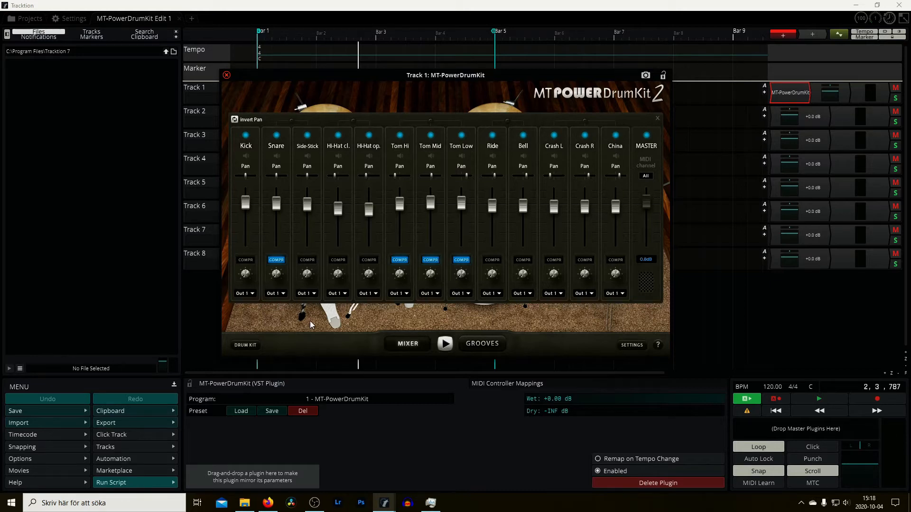
{"action": "left_click", "coordinate": [226, 75]}
- Create a new track below Track 8
{"action": "left_click", "coordinate": [200, 301]}
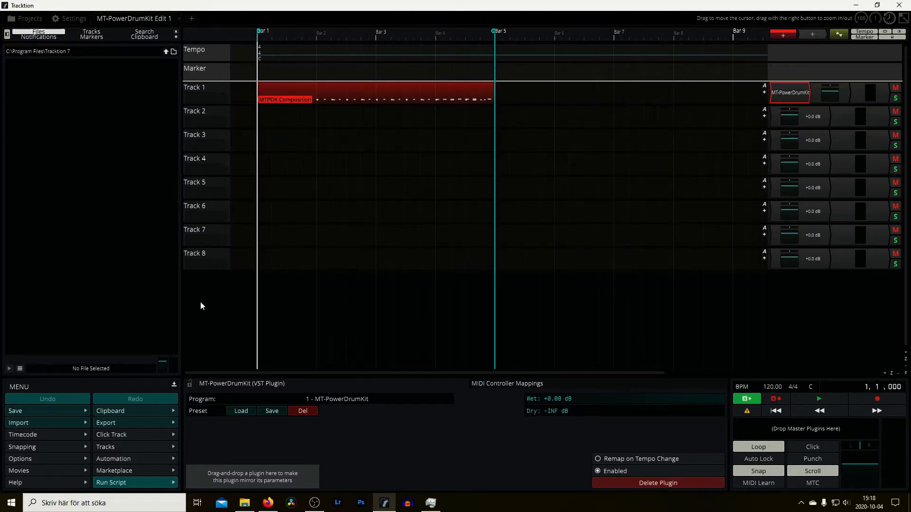
{"action": "right_click", "coordinate": [206, 288]}
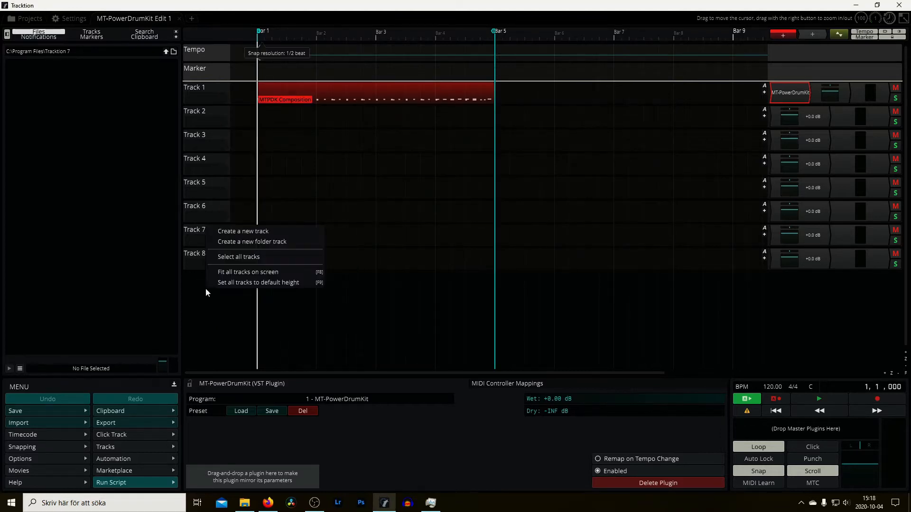
{"action": "left_click", "coordinate": [254, 231]}
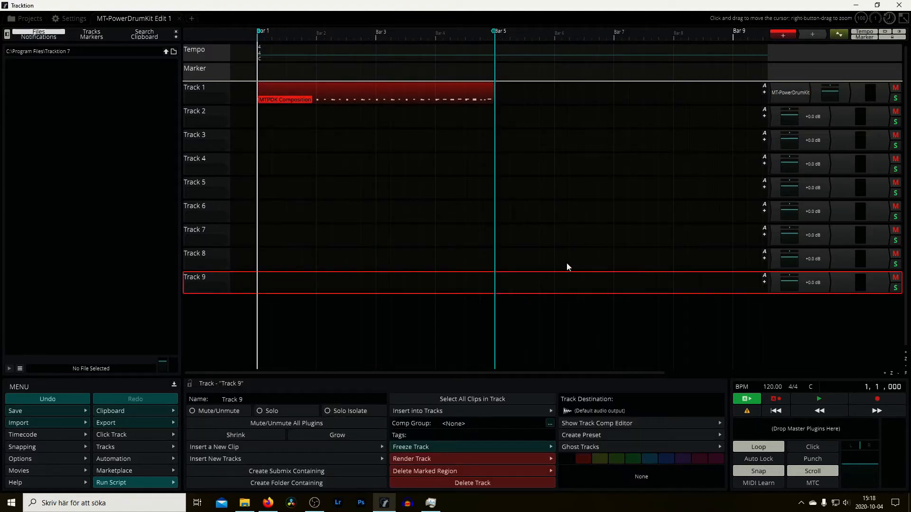
- Route the snare and side-stick channels to Out 2 in the MT-PowerDrumKit mixer
{"action": "double_click", "coordinate": [793, 93]}
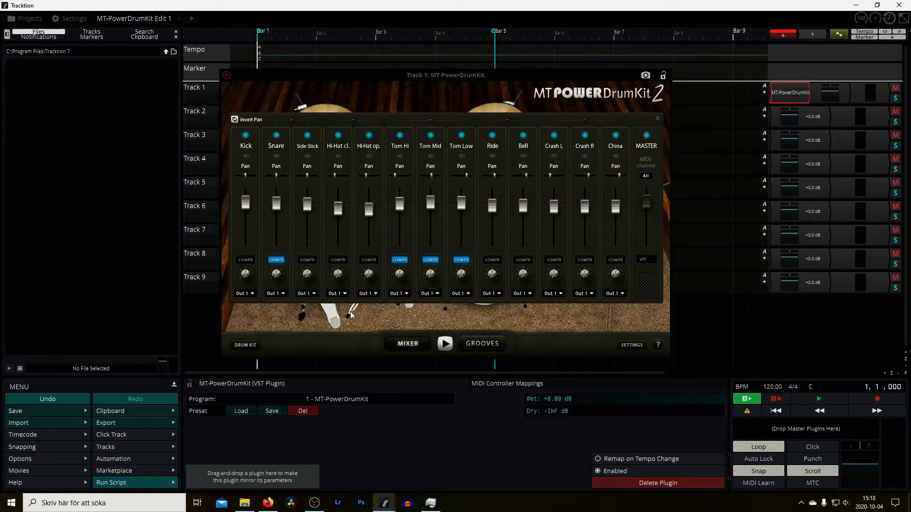
{"action": "left_click", "coordinate": [282, 294]}
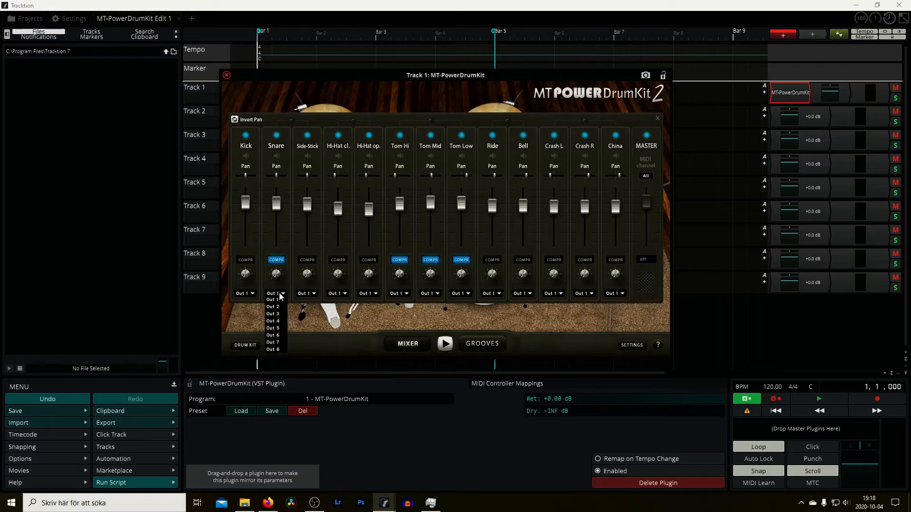
{"action": "left_click", "coordinate": [277, 307]}
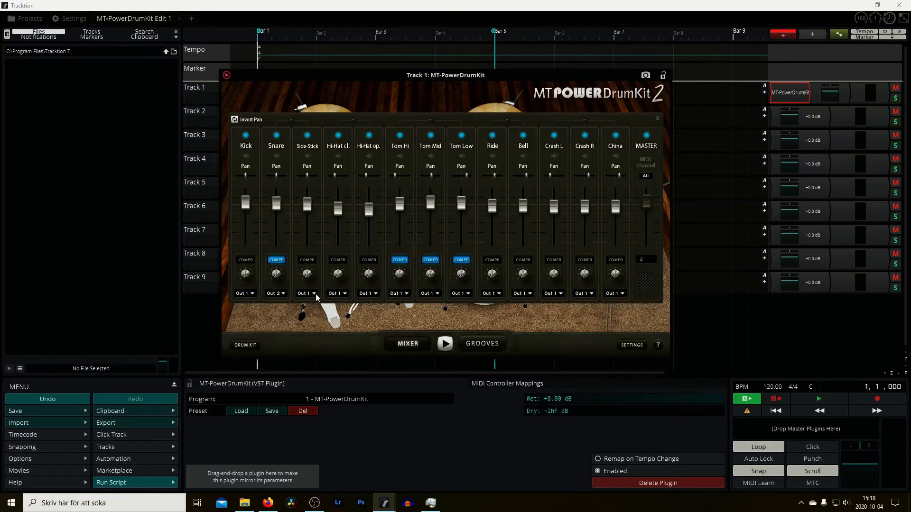
{"action": "left_click", "coordinate": [314, 294]}
{"action": "left_click", "coordinate": [308, 307]}
- Route the closed and open hi-hat channels to Out 3
{"action": "left_click", "coordinate": [338, 294]}
{"action": "left_click", "coordinate": [341, 314]}
{"action": "left_click", "coordinate": [365, 294]}
{"action": "left_click", "coordinate": [365, 314]}
- Route the high, mid and low tom channels to Out 4
{"action": "left_click", "coordinate": [400, 294]}
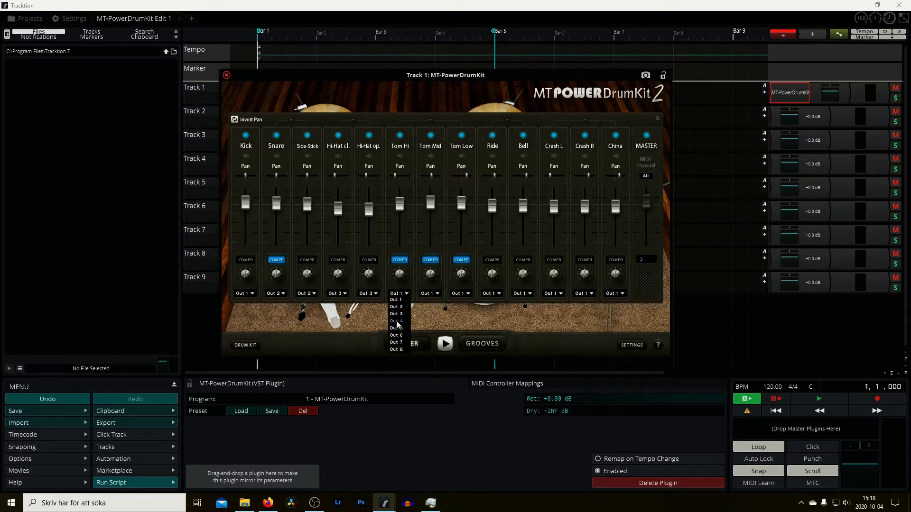
{"action": "left_click", "coordinate": [428, 294]}
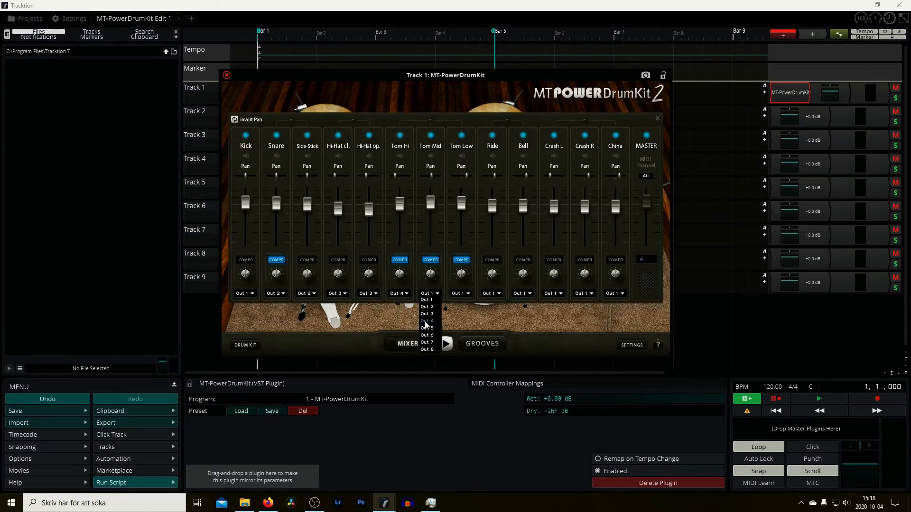
{"action": "left_click", "coordinate": [427, 320]}
{"action": "left_click", "coordinate": [460, 294]}
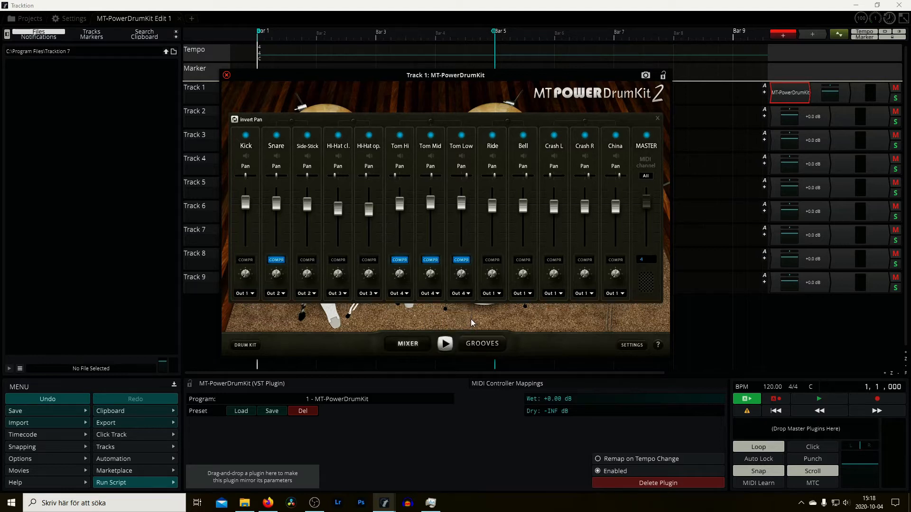
- Route the ride channel to Out 5 and the bell channel to Out 6
{"action": "left_click", "coordinate": [495, 293]}
{"action": "left_click", "coordinate": [522, 294]}
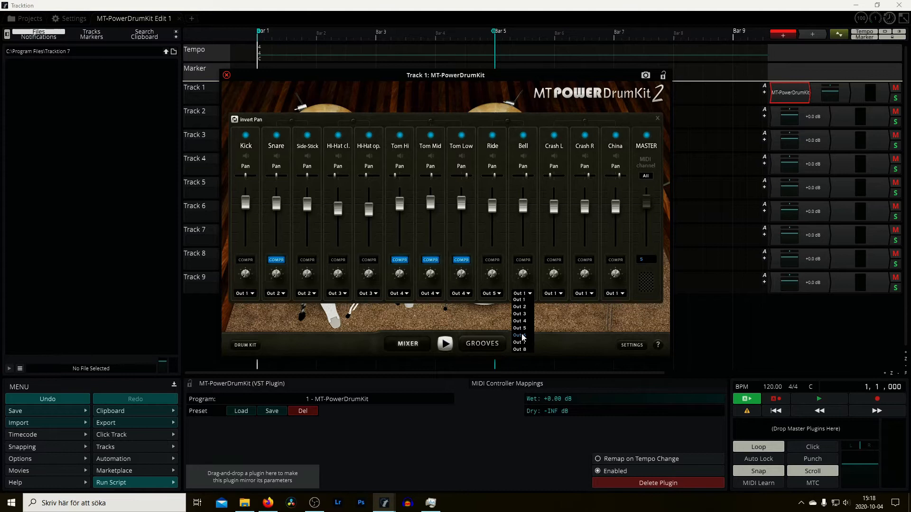
{"action": "left_click", "coordinate": [520, 335]}
- Route both crash channels to Out 7 and the china to Out 8, and close the plugin window
{"action": "left_click", "coordinate": [554, 294]}
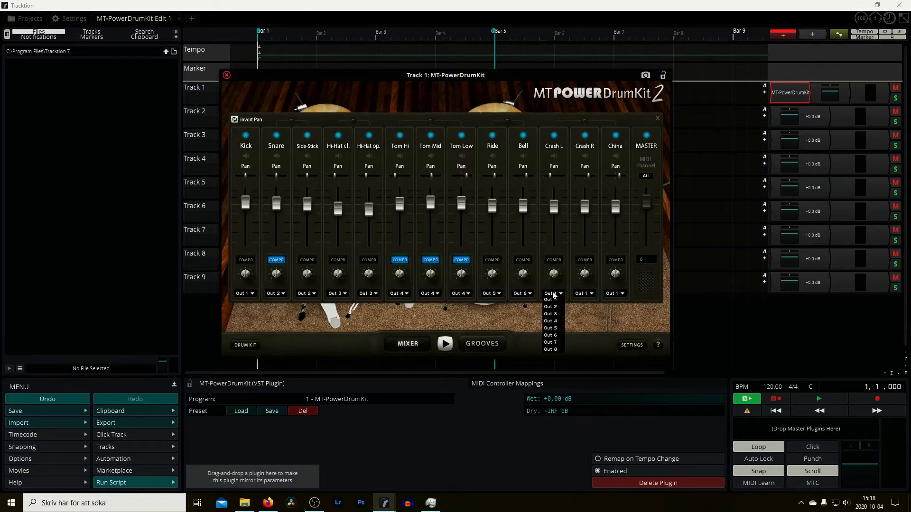
{"action": "left_click", "coordinate": [551, 343]}
{"action": "left_click", "coordinate": [587, 295]}
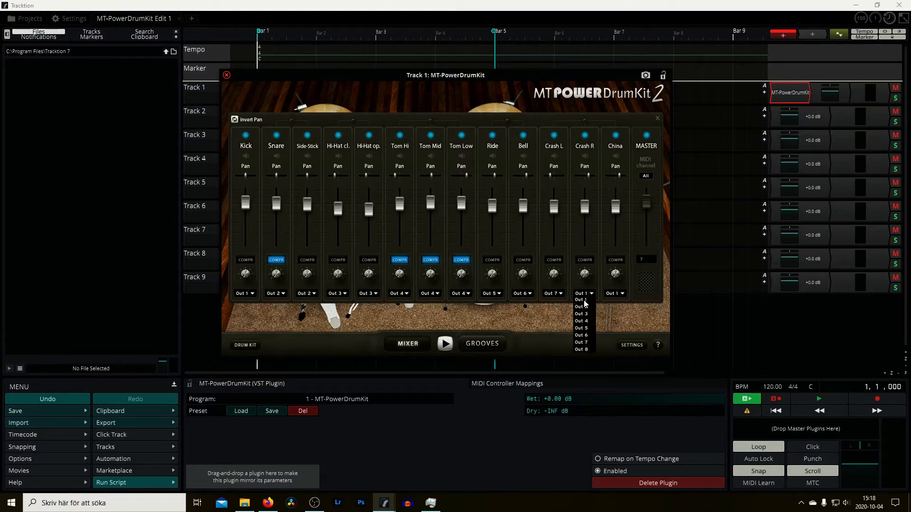
{"action": "left_click", "coordinate": [581, 342]}
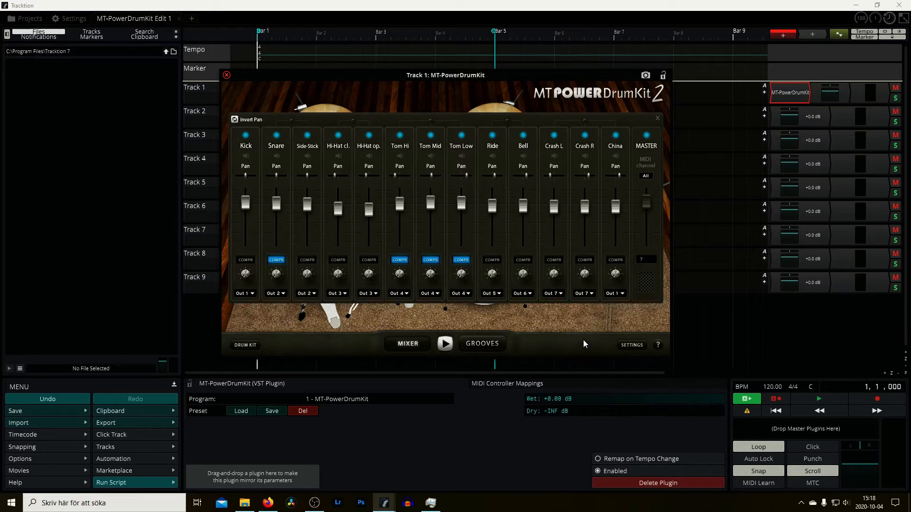
{"action": "left_click", "coordinate": [613, 295]}
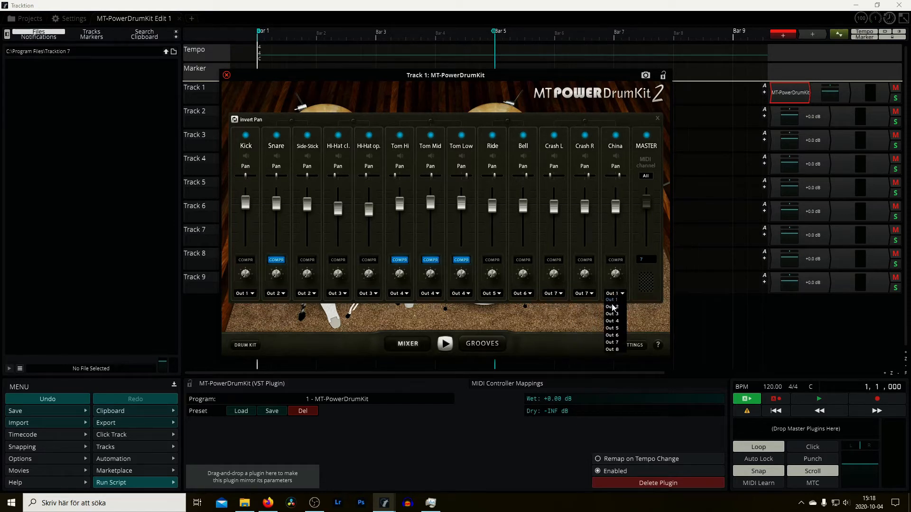
{"action": "left_click", "coordinate": [616, 351]}
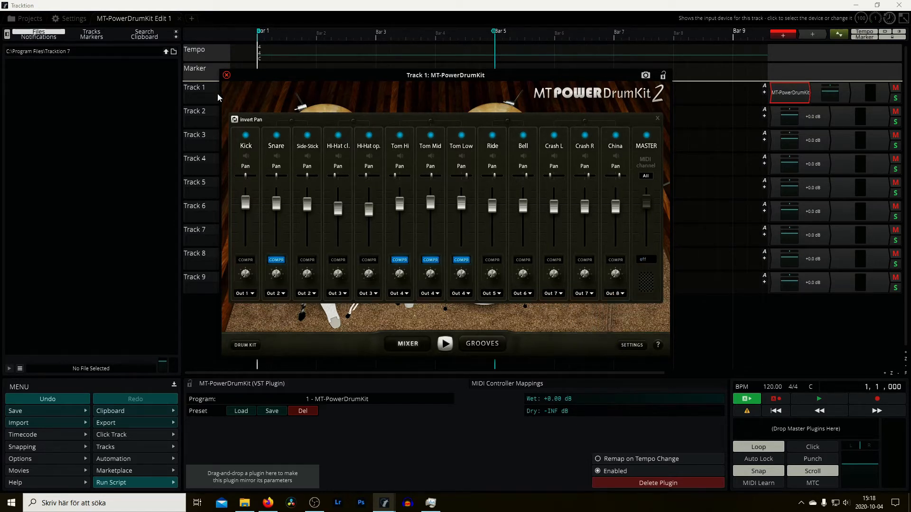
{"action": "left_click", "coordinate": [226, 75]}
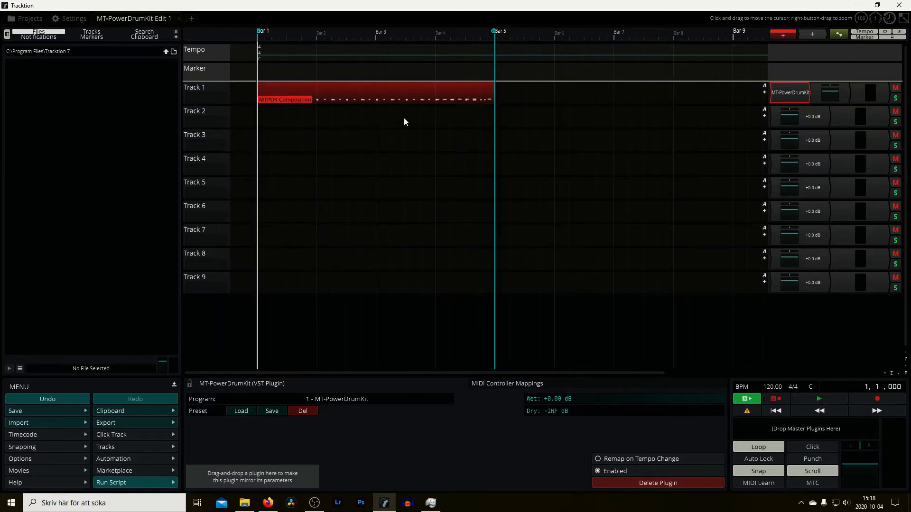
- Play the edit briefly to hear the drums with the changed output routing, and stop playback
{"action": "key", "text": "space"}
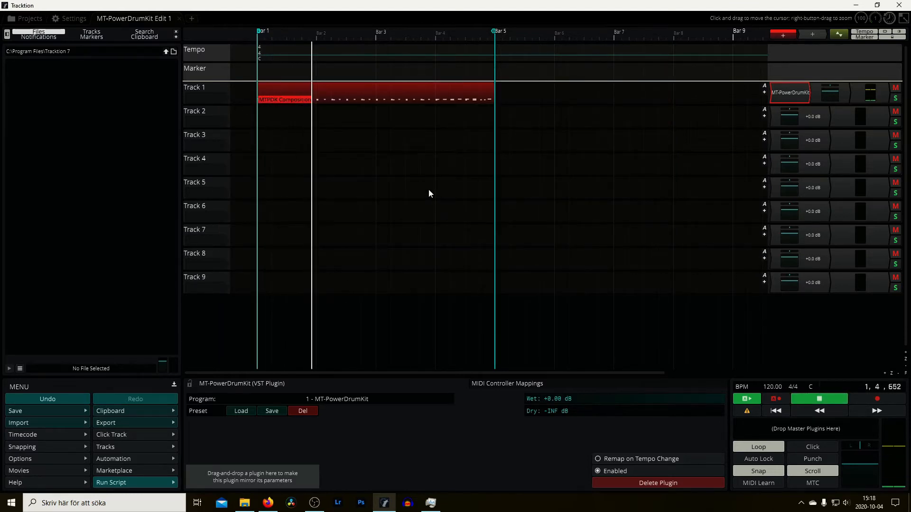
{"action": "key", "text": "space"}
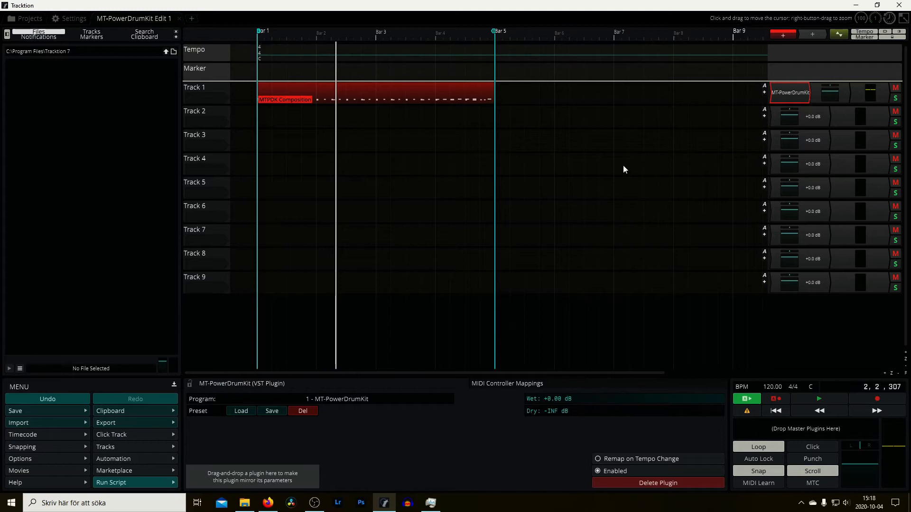
- Wrap the Track 1 MT-PowerDrumKit plugin in a new rack and open its rack editor in an enlarged window
{"action": "right_click", "coordinate": [780, 95]}
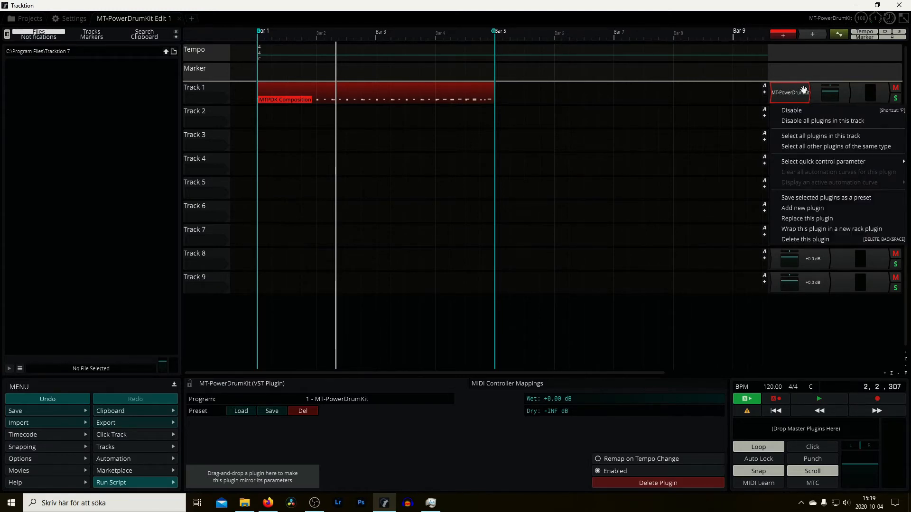
{"action": "left_click", "coordinate": [792, 229]}
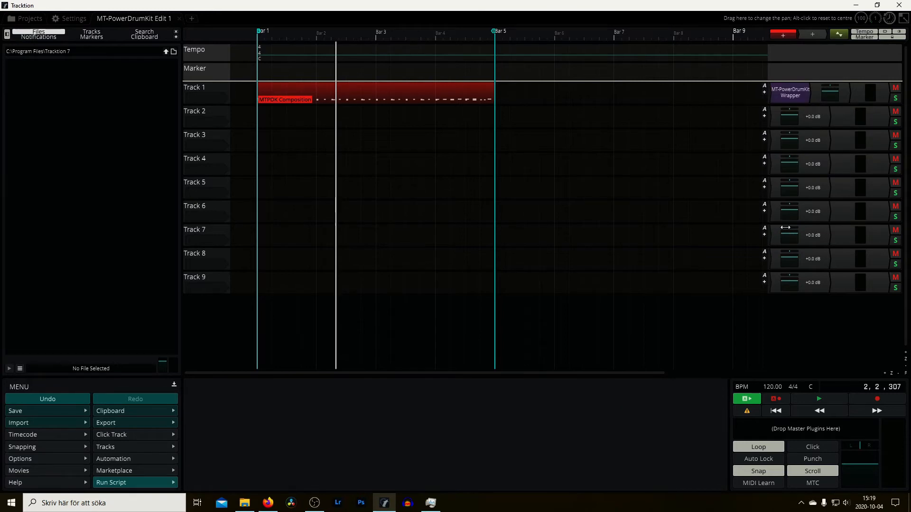
{"action": "double_click", "coordinate": [794, 96]}
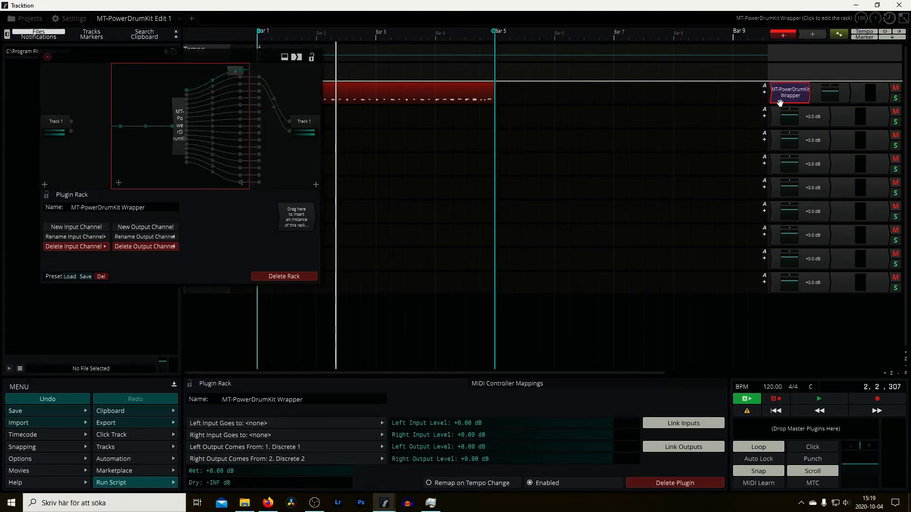
{"action": "left_click_drag", "start_coordinate": [234, 58], "coordinate": [431, 25]}
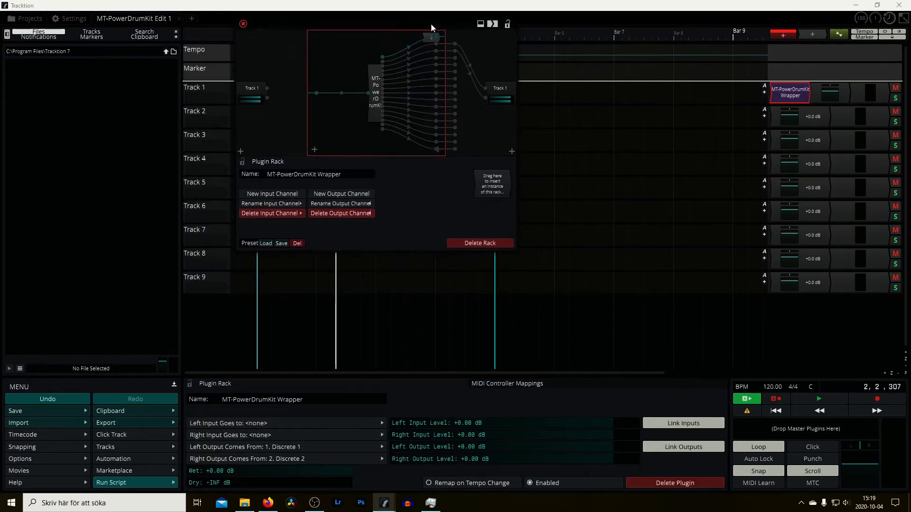
{"action": "left_click_drag", "start_coordinate": [412, 251], "coordinate": [424, 393]}
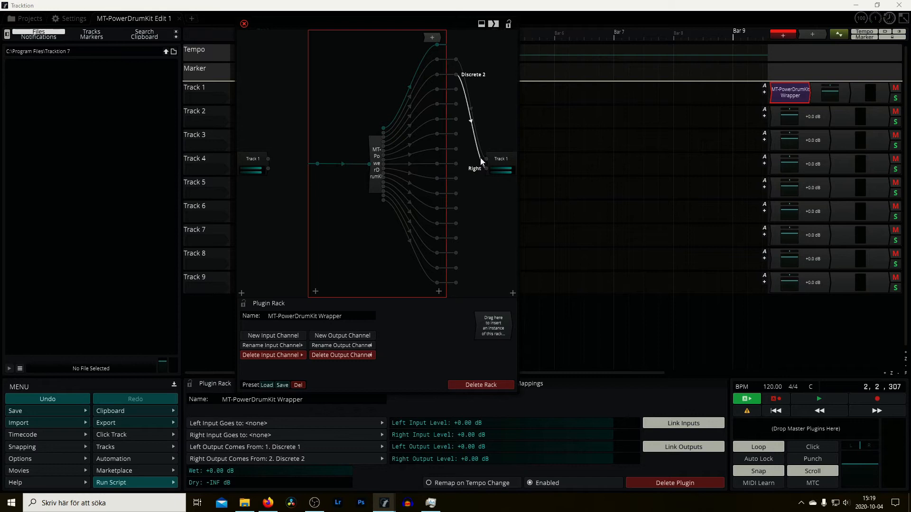
- Disconnect the Discrete 1 and Discrete 2 outputs from Track 1's left and right channels in the rack
{"action": "left_click_drag", "start_coordinate": [480, 159], "coordinate": [469, 160]}
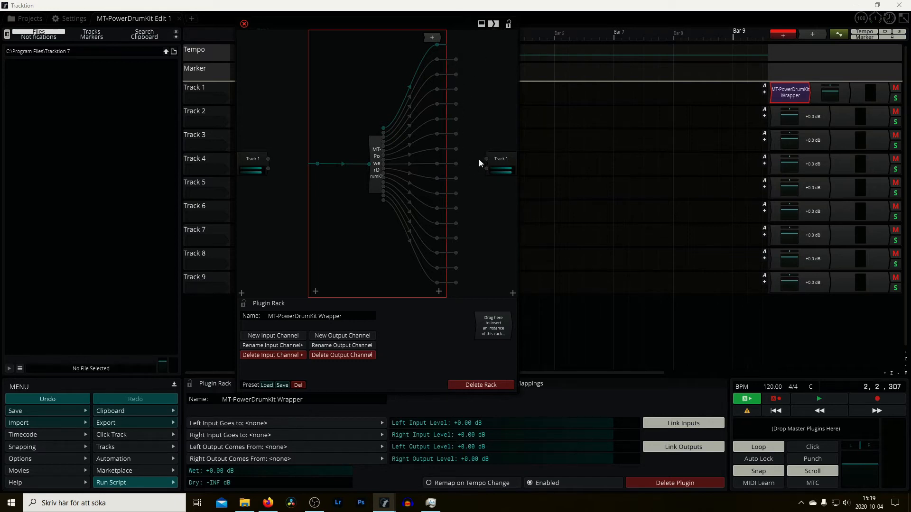
{"action": "left_click", "coordinate": [499, 160]}
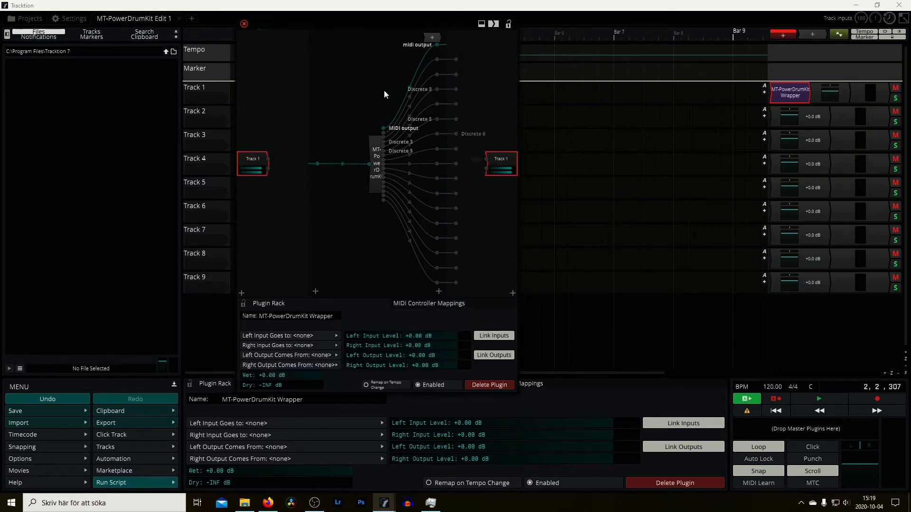
{"action": "left_click_drag", "start_coordinate": [361, 35], "coordinate": [439, 193]}
{"action": "left_click", "coordinate": [285, 99]}
{"action": "left_click_drag", "start_coordinate": [433, 180], "coordinate": [436, 85]}
{"action": "left_click", "coordinate": [427, 159]}
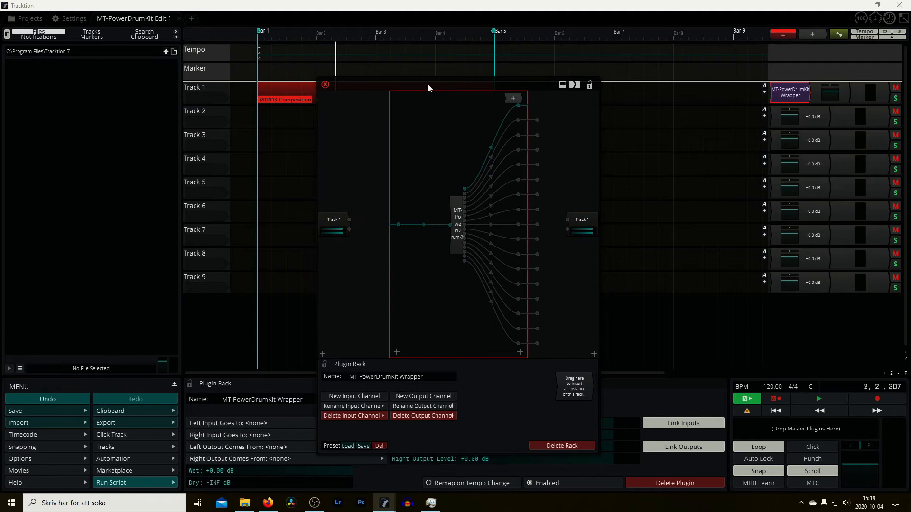
{"action": "left_click_drag", "start_coordinate": [513, 85], "coordinate": [487, 34]}
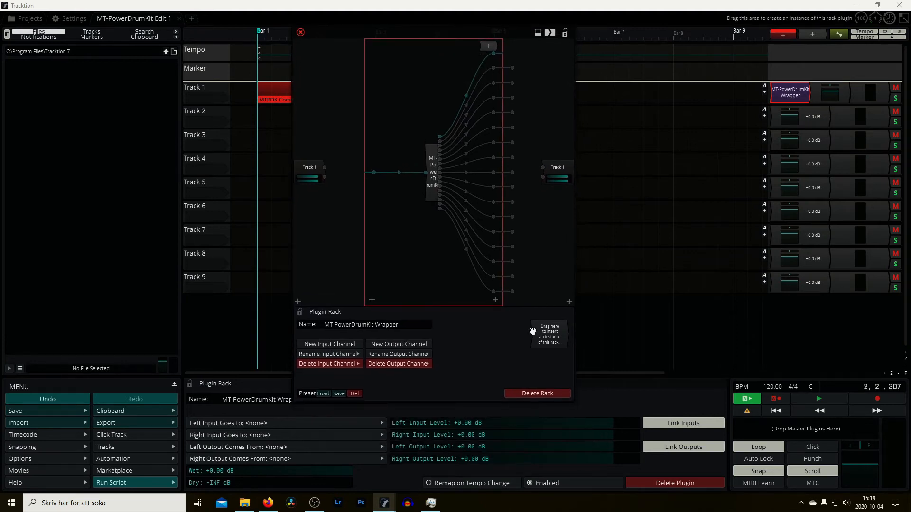
- Insert an instance of the MT-PowerDrumKit Wrapper rack on Track 2 and play the edit to audition it
{"action": "left_click_drag", "start_coordinate": [551, 338], "coordinate": [782, 122]}
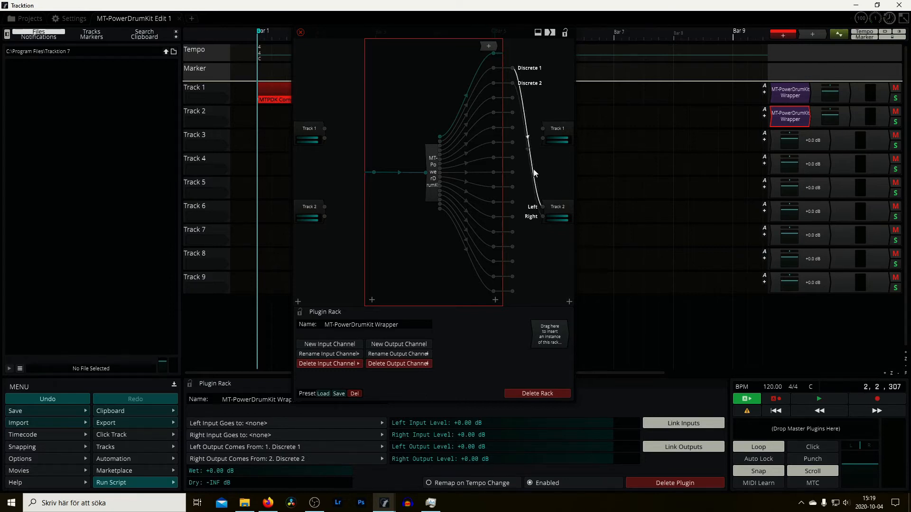
{"action": "key", "text": "space"}
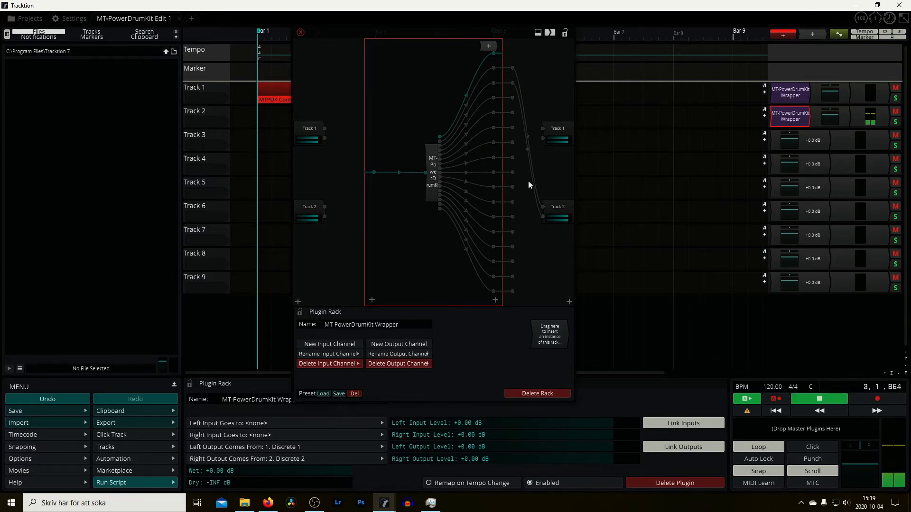
- Insert an instance of the rack on Track 3, feed its left and right channels from Discrete 3 and Discrete 4 only, and audition it
{"action": "key", "text": "space"}
{"action": "left_click_drag", "start_coordinate": [549, 338], "coordinate": [778, 138]}
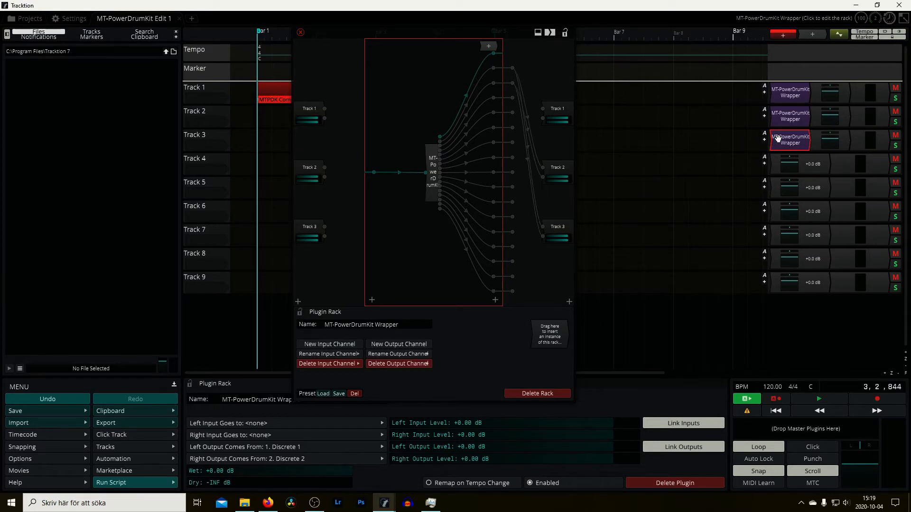
{"action": "left_click", "coordinate": [532, 204]}
{"action": "left_click", "coordinate": [535, 202]}
{"action": "left_click_drag", "start_coordinate": [512, 98], "coordinate": [545, 230]}
{"action": "left_click_drag", "start_coordinate": [512, 113], "coordinate": [543, 237]}
{"action": "key", "text": "space"}
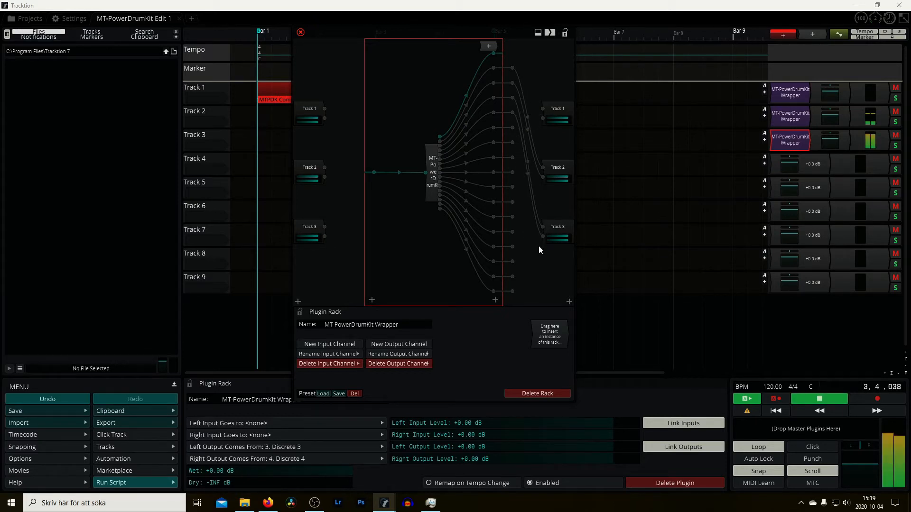
{"action": "key", "text": "space"}
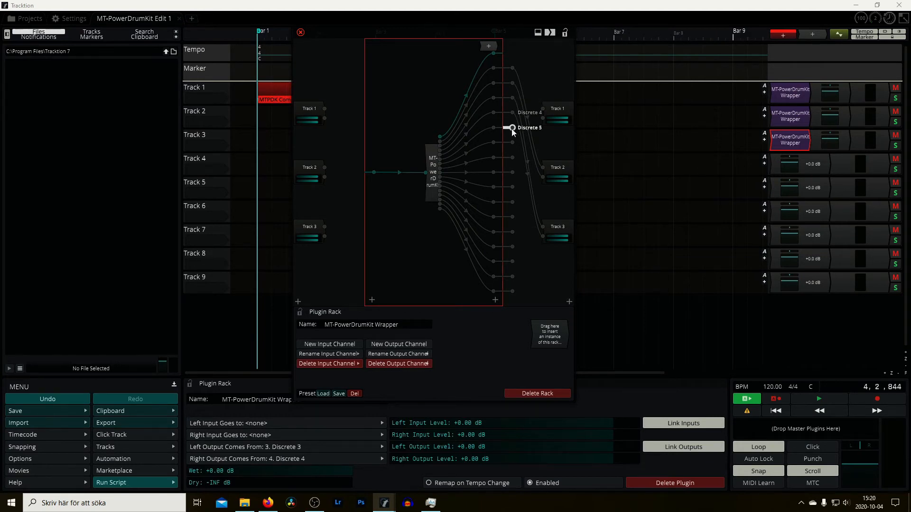
- Add rack instances to Tracks 4 and 5, fed only by Discrete 5 and 6 and by Discrete 7 and 8 respectively
{"action": "left_click_drag", "start_coordinate": [548, 330], "coordinate": [783, 161]}
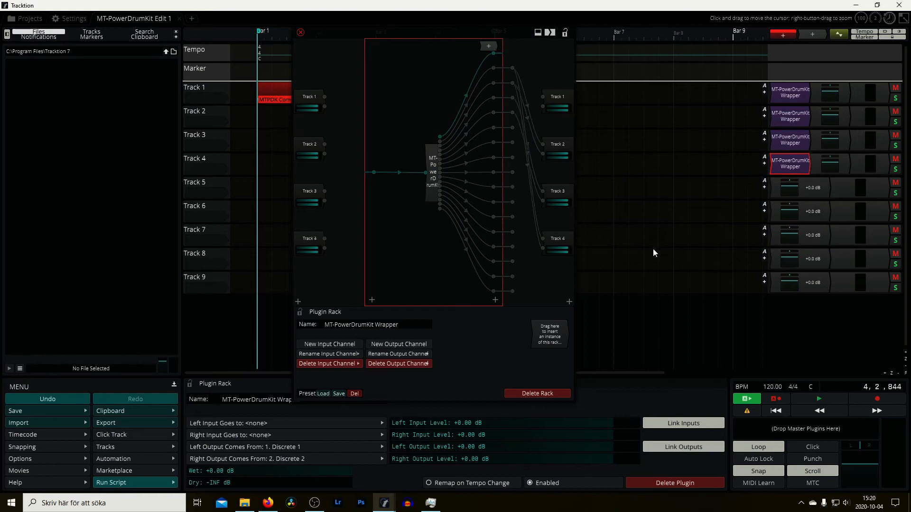
{"action": "left_click", "coordinate": [539, 229]}
{"action": "left_click", "coordinate": [536, 230]}
{"action": "left_click_drag", "start_coordinate": [515, 129], "coordinate": [542, 238]}
{"action": "left_click_drag", "start_coordinate": [513, 143], "coordinate": [543, 251]}
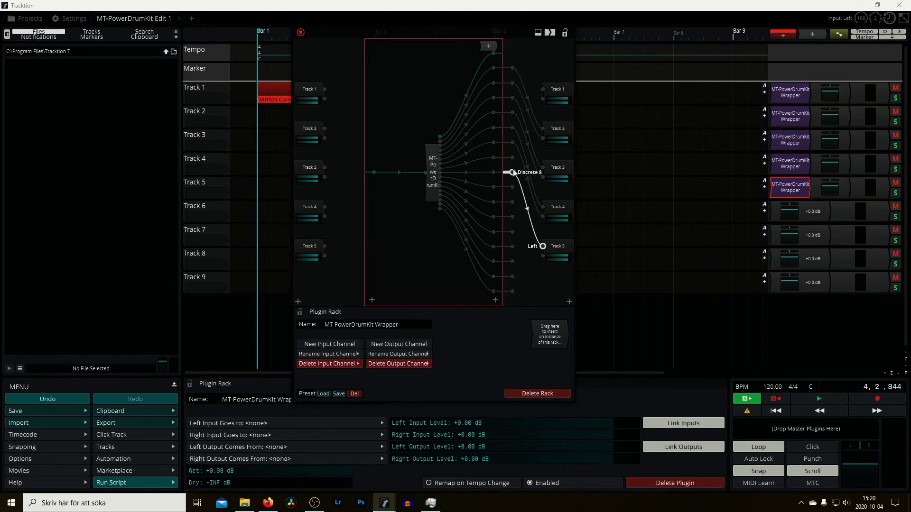
{"action": "left_click_drag", "start_coordinate": [542, 256], "coordinate": [512, 172]}
- Add rack instances to Tracks 6 and 7, fed only by Discrete 9 and 10 and by Discrete 11 and 12 respectively
{"action": "left_click_drag", "start_coordinate": [550, 332], "coordinate": [778, 210]}
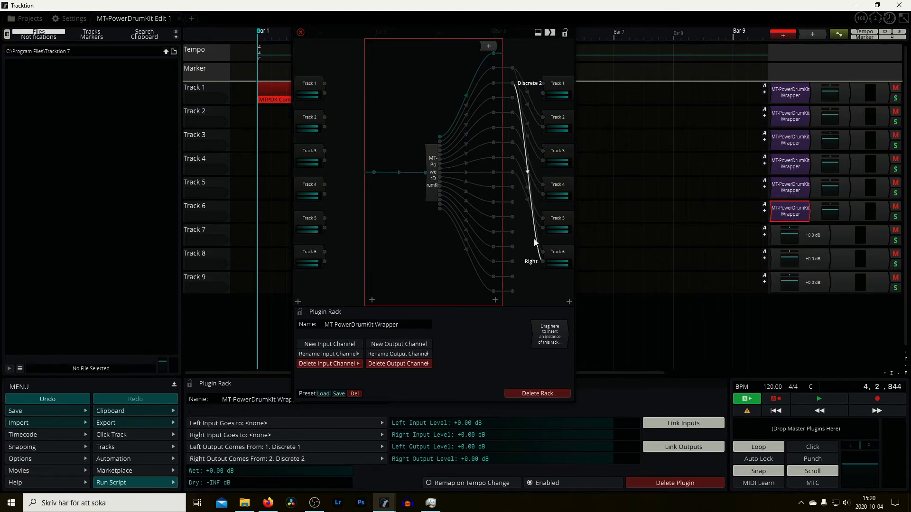
{"action": "left_click_drag", "start_coordinate": [537, 240], "coordinate": [513, 187]}
{"action": "left_click_drag", "start_coordinate": [542, 262], "coordinate": [514, 202]}
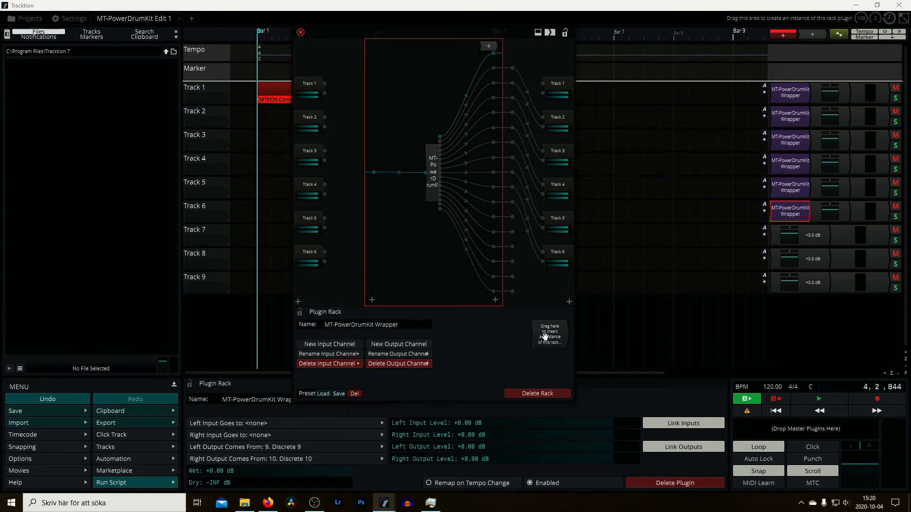
{"action": "left_click_drag", "start_coordinate": [545, 334], "coordinate": [773, 235]}
{"action": "left_click_drag", "start_coordinate": [536, 248], "coordinate": [534, 247]}
{"action": "left_click_drag", "start_coordinate": [533, 245], "coordinate": [531, 246]}
{"action": "mouse_move", "coordinate": [542, 256]}
{"action": "left_mouse_down"}
{"action": "mouse_move", "coordinate": [512, 217]}
{"action": "mouse_move", "coordinate": [542, 265]}
{"action": "left_mouse_up"}
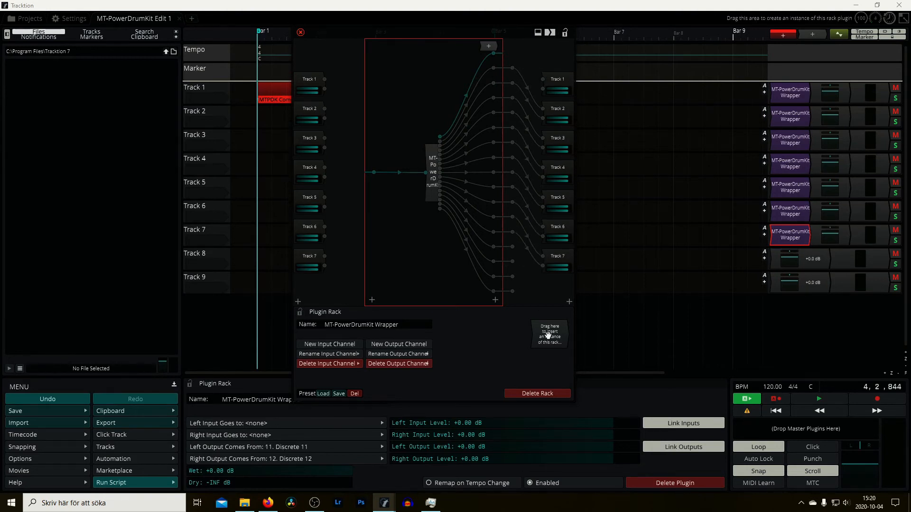
- Add rack instances to Tracks 8 and 9, fed only by Discrete 13 and 14 and by Discrete 15 and 16 respectively
{"action": "left_click_drag", "start_coordinate": [549, 333], "coordinate": [774, 258]}
{"action": "left_click_drag", "start_coordinate": [537, 257], "coordinate": [535, 256]}
{"action": "left_click_drag", "start_coordinate": [535, 256], "coordinate": [531, 255]}
{"action": "left_click_drag", "start_coordinate": [513, 247], "coordinate": [543, 270]}
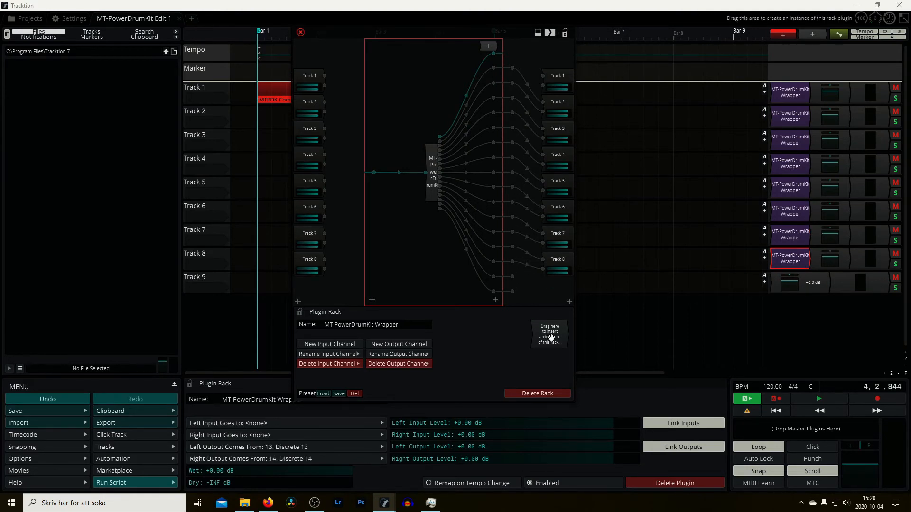
{"action": "left_click_drag", "start_coordinate": [549, 334], "coordinate": [774, 282]}
{"action": "left_click_drag", "start_coordinate": [538, 263], "coordinate": [535, 263]}
{"action": "left_click_drag", "start_coordinate": [543, 271], "coordinate": [535, 271]}
{"action": "mouse_move", "coordinate": [543, 261]}
{"action": "left_mouse_down"}
{"action": "mouse_move", "coordinate": [512, 276]}
{"action": "mouse_move", "coordinate": [545, 272]}
{"action": "left_mouse_up"}
- Play the edit to audition the nine-track drum routing, close the rack editor, and stop playback
{"action": "key", "text": "space"}
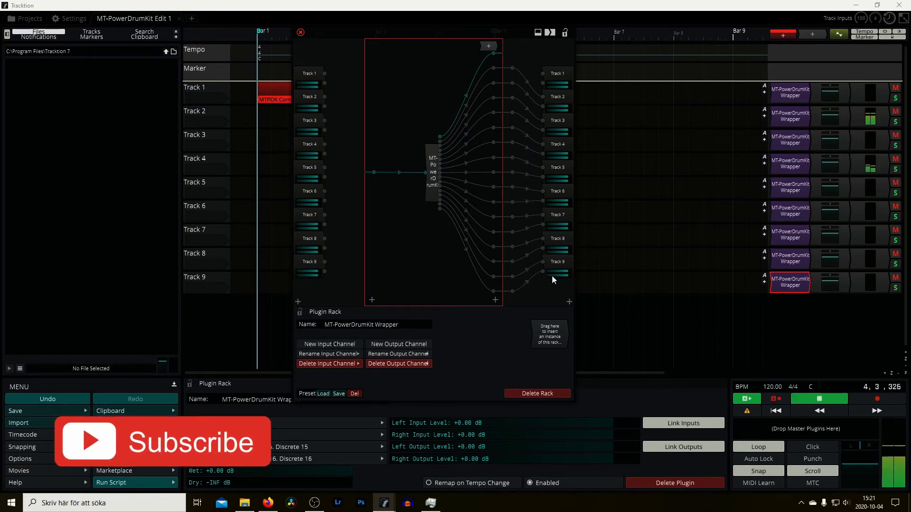
{"action": "left_click", "coordinate": [300, 31]}
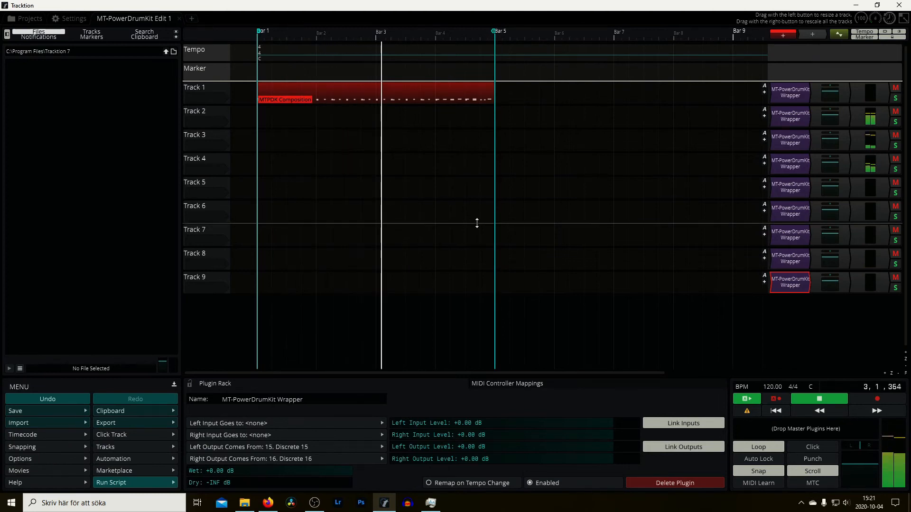
{"action": "key", "text": "space"}
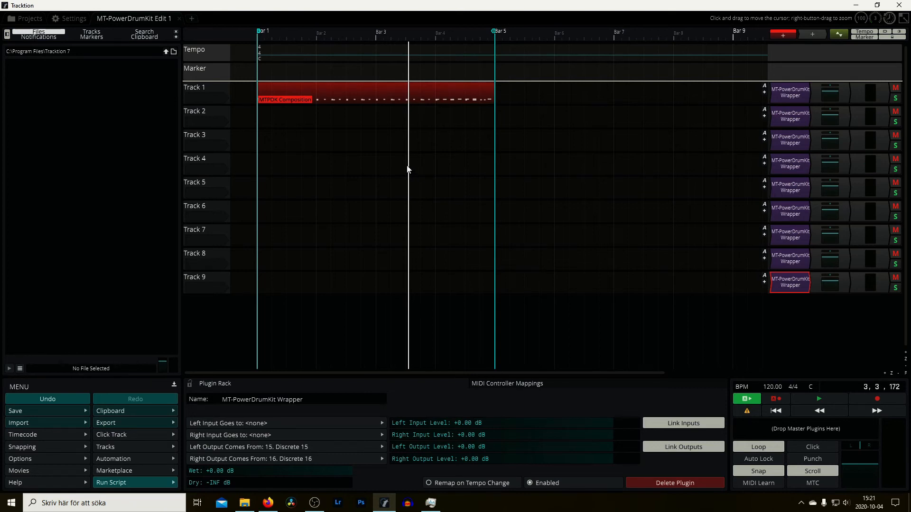
- Rename Track 1 as Drums MIDI and Track 2 as Kick
{"action": "left_click", "coordinate": [207, 95]}
{"action": "left_click", "coordinate": [233, 399]}
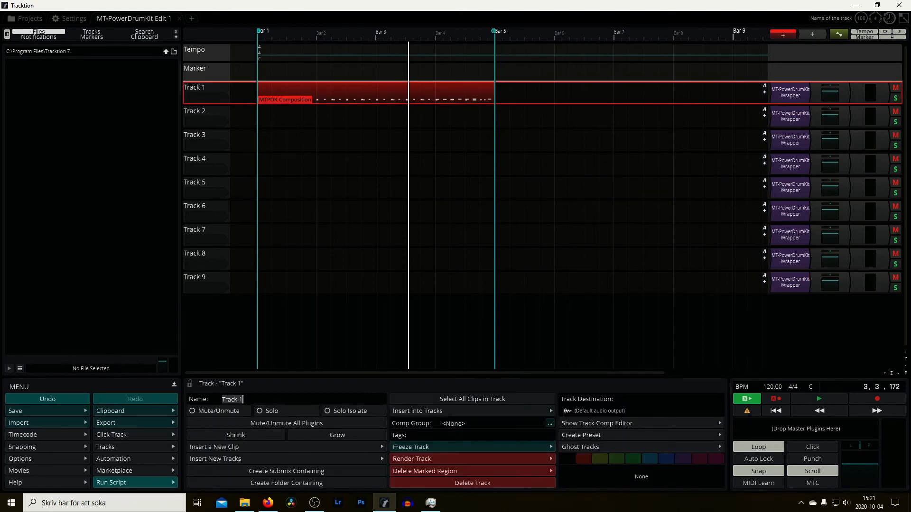
{"action": "type", "text": "Drums MID"}
{"action": "key", "text": "Return"}
{"action": "left_click", "coordinate": [230, 124]}
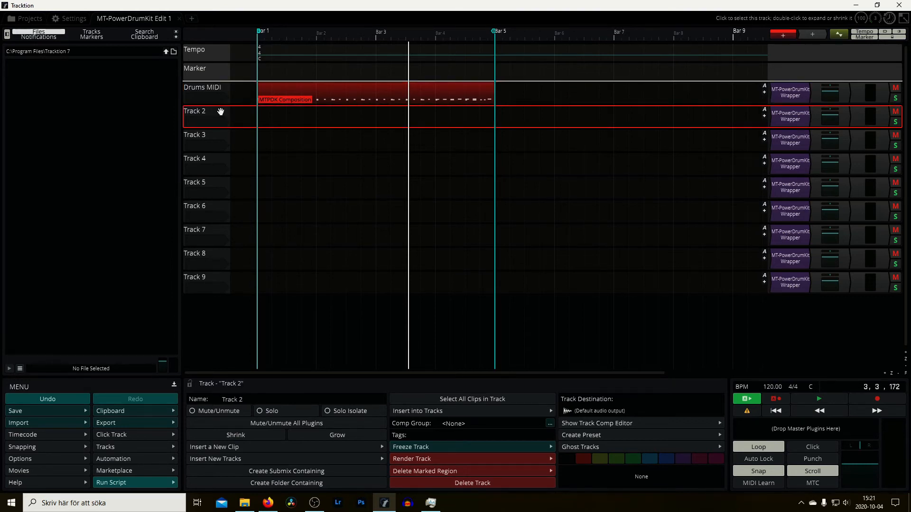
{"action": "left_click", "coordinate": [232, 400]}
{"action": "type", "text": "Kl"}
{"action": "type", "text": "ck"}
{"action": "key", "text": "Return"}
- Rename Track 3 as Snare and Track 4 as HH
{"action": "left_click", "coordinate": [200, 136]}
{"action": "left_click", "coordinate": [232, 399]}
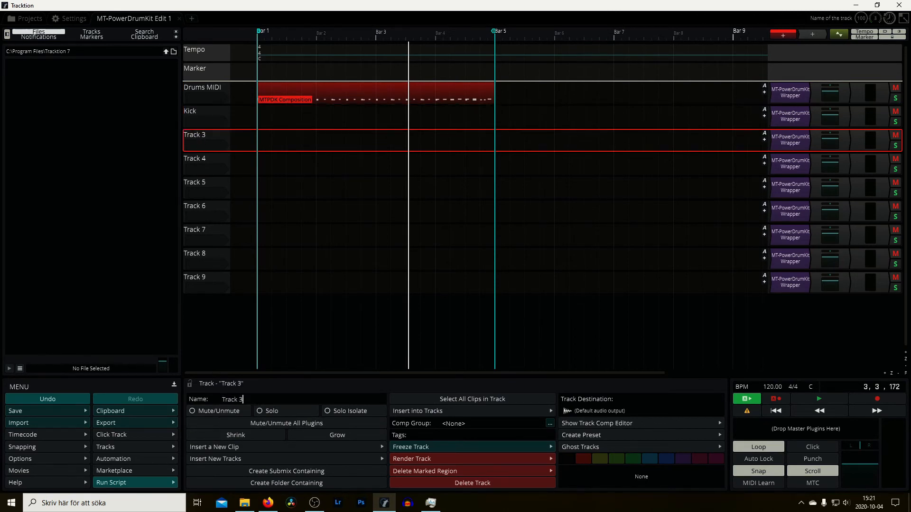
{"action": "key", "text": "ctrl+a"}
{"action": "type", "text": "Snare"}
{"action": "key", "text": "Return"}
{"action": "left_click", "coordinate": [204, 160]}
{"action": "left_click", "coordinate": [233, 399]}
{"action": "key", "text": "ctrl+a"}
{"action": "type", "text": "HH"}
{"action": "key", "text": "Return"}
- Rename Track 5 as Toms and Track 6 as Ride
{"action": "left_click", "coordinate": [205, 189]}
{"action": "left_click", "coordinate": [233, 399]}
{"action": "key", "text": "ctrl+a"}
{"action": "type", "text": "Toms"}
{"action": "key", "text": "Return"}
{"action": "left_click", "coordinate": [205, 211]}
{"action": "left_click", "coordinate": [233, 399]}
{"action": "type", "text": "Ride"}
{"action": "key", "text": "Return"}
- Rename Tracks 7, 8 and 9 as Bell, Crash and China
{"action": "type", "text": "Bell"}
{"action": "key", "text": "Tab"}
{"action": "type", "text": "Crash"}
{"action": "key", "text": "Return"}
{"action": "left_click", "coordinate": [207, 284]}
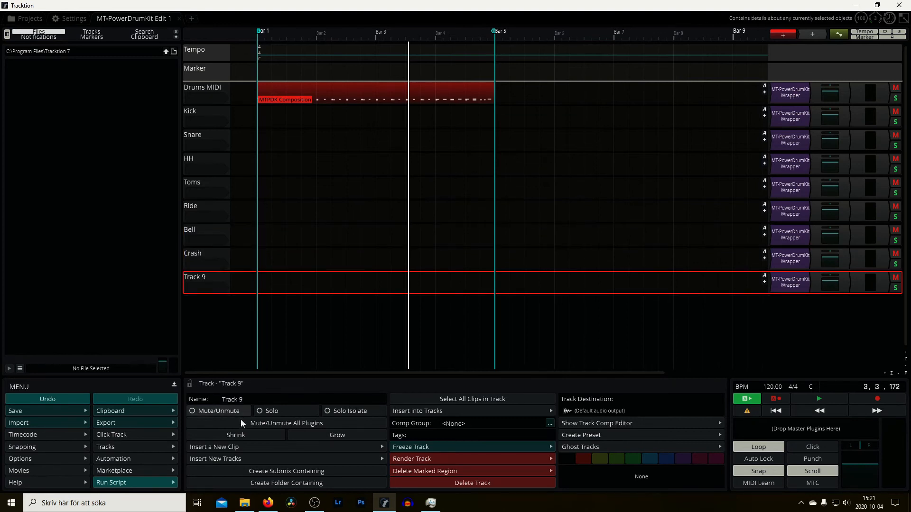
{"action": "left_click", "coordinate": [233, 400]}
{"action": "type", "text": "China"}
{"action": "key", "text": "Tab"}
- Group all tracks from Drums MIDI to China in a folder track named Drums, and collapse and re-expand the folder
{"action": "left_click", "coordinate": [220, 279], "text": "shift"}
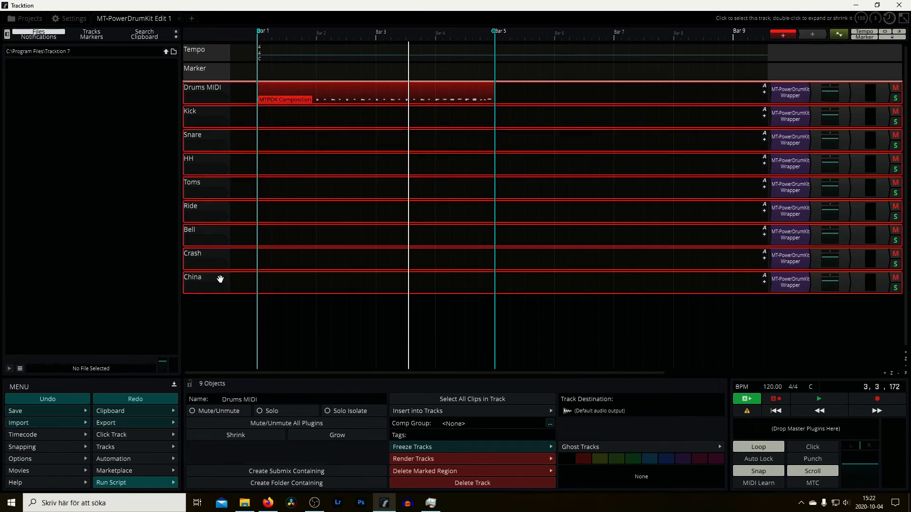
{"action": "right_click", "coordinate": [218, 84]}
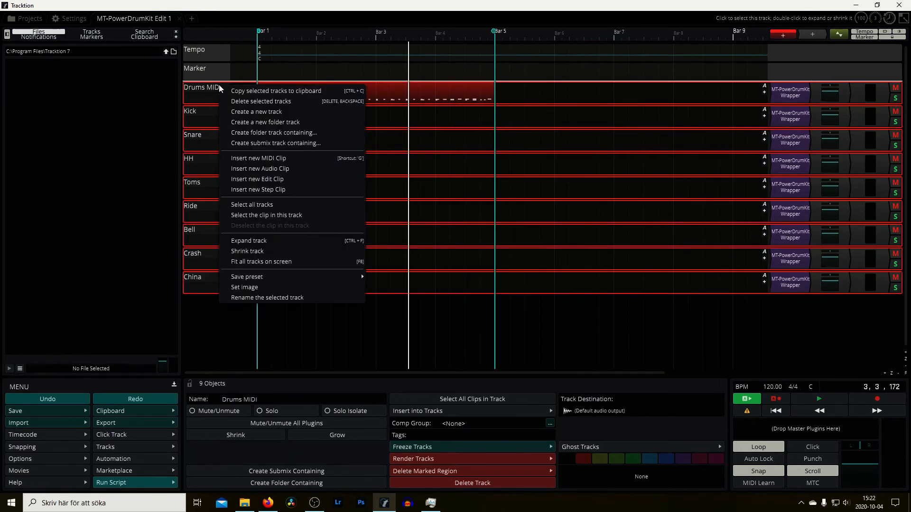
{"action": "left_click", "coordinate": [264, 134]}
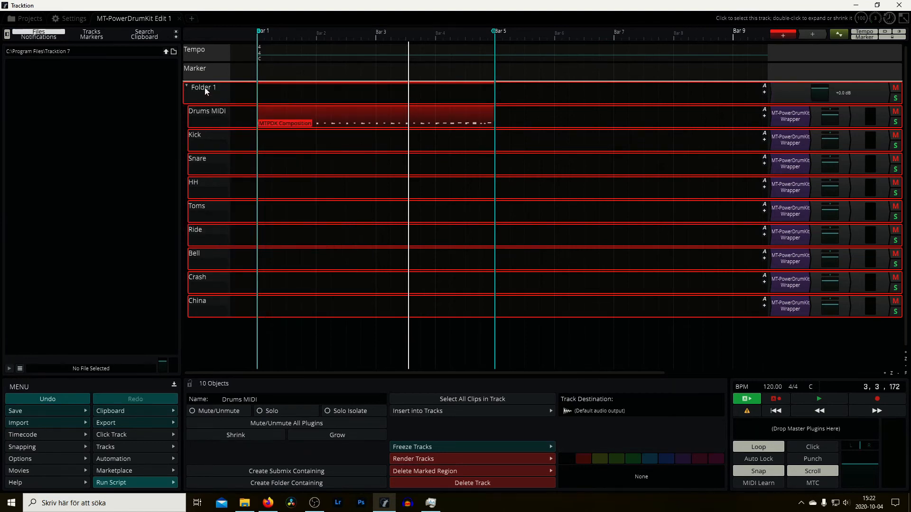
{"action": "left_click", "coordinate": [233, 399]}
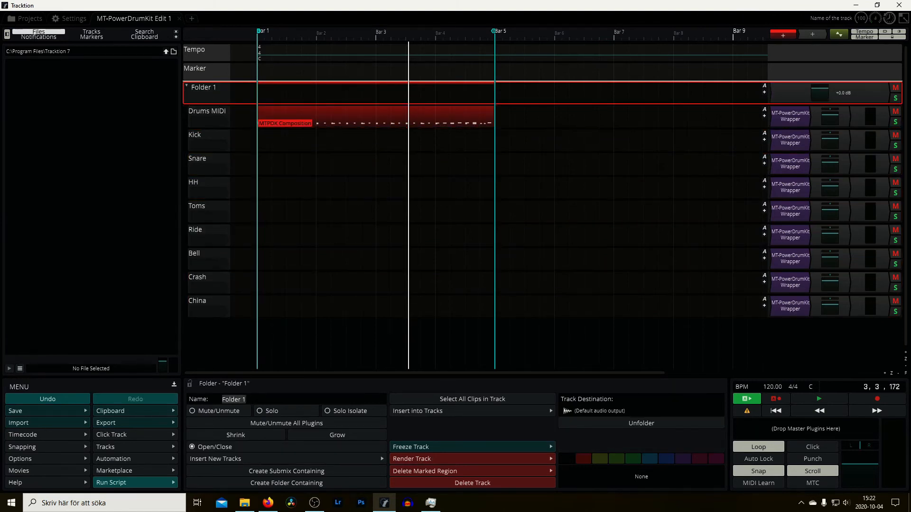
{"action": "type", "text": "Drums"}
{"action": "key", "text": "Return"}
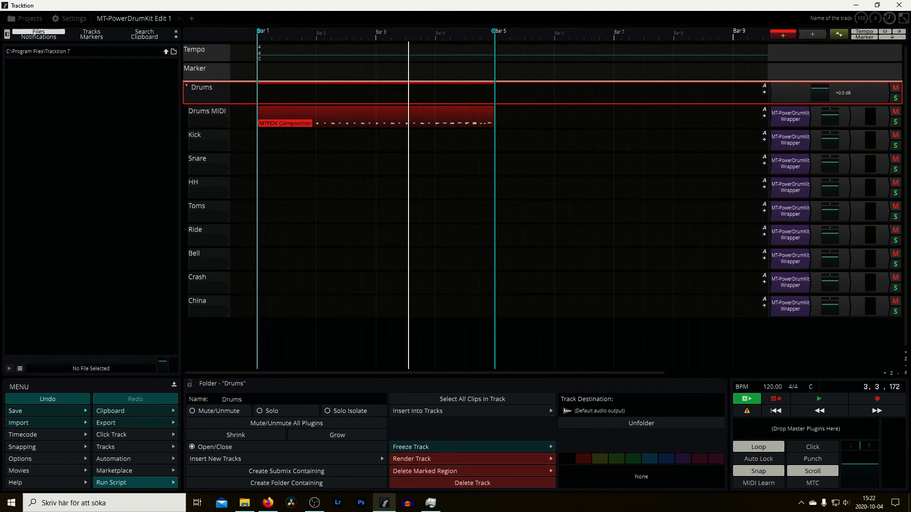
{"action": "left_click", "coordinate": [186, 87]}
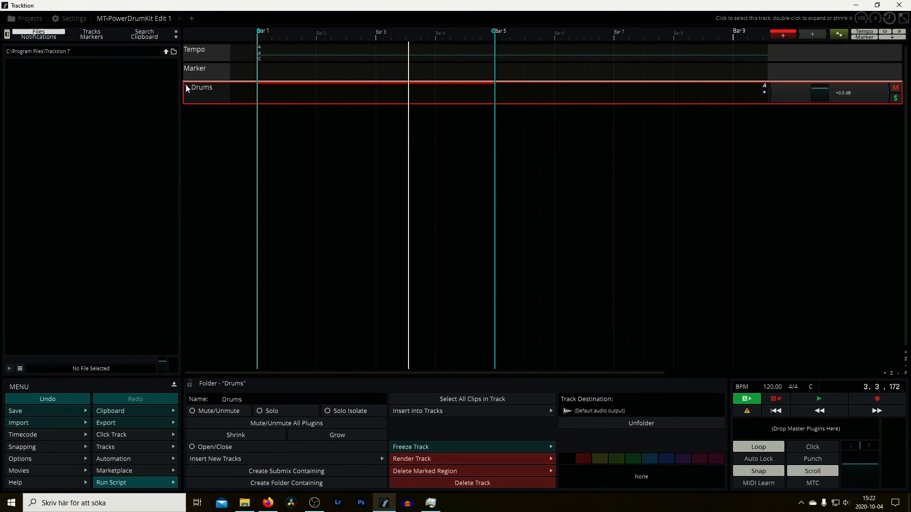
{"action": "left_click", "coordinate": [186, 87]}
- Create a new track in the Drums folder and arrange the tracks so it sits directly below Kick, with Drums MIDI above Kick
{"action": "left_click", "coordinate": [210, 112]}
{"action": "right_click", "coordinate": [211, 110]}
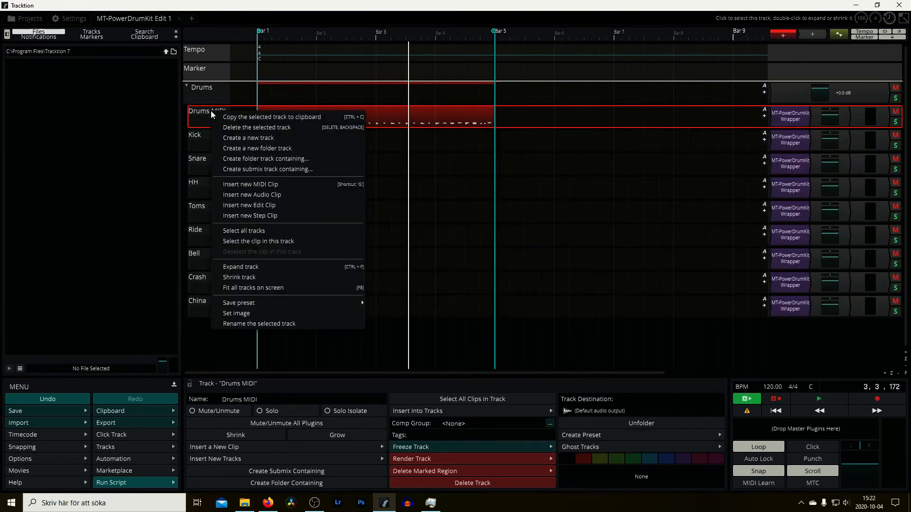
{"action": "left_click", "coordinate": [248, 138]}
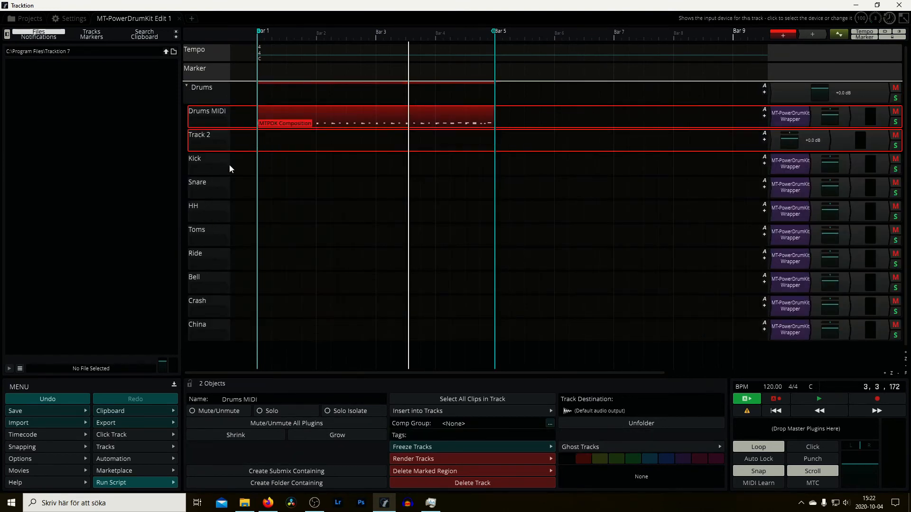
{"action": "left_click_drag", "start_coordinate": [218, 134], "coordinate": [240, 188]}
{"action": "left_click", "coordinate": [223, 138]}
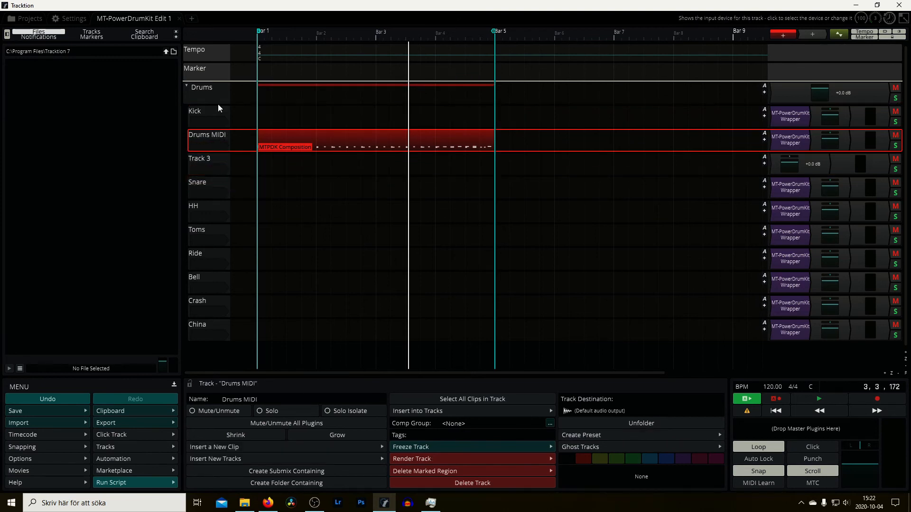
{"action": "left_click_drag", "start_coordinate": [221, 134], "coordinate": [221, 114]}
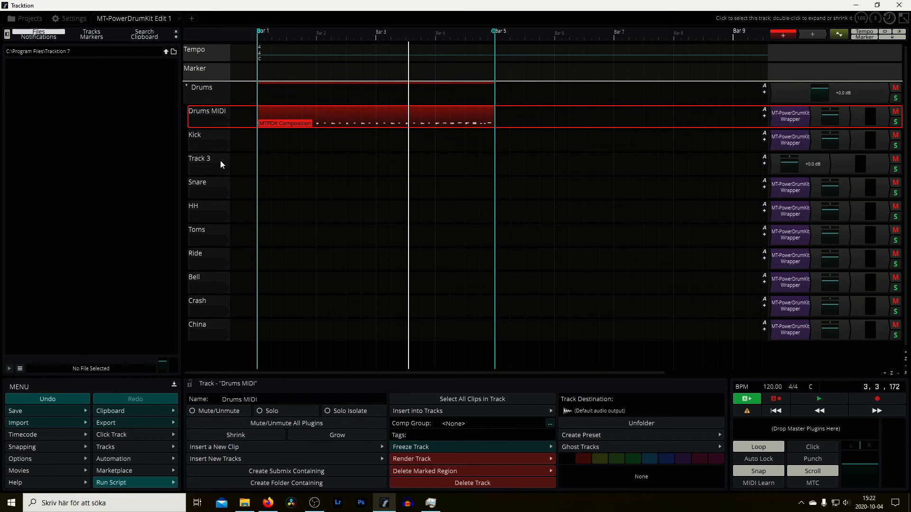
- Rename the new empty track below Kick as Kick Eq
{"action": "left_click", "coordinate": [221, 158]}
{"action": "left_click", "coordinate": [239, 399]}
{"action": "type", "text": "Kick E"}
{"action": "key", "text": "Return"}
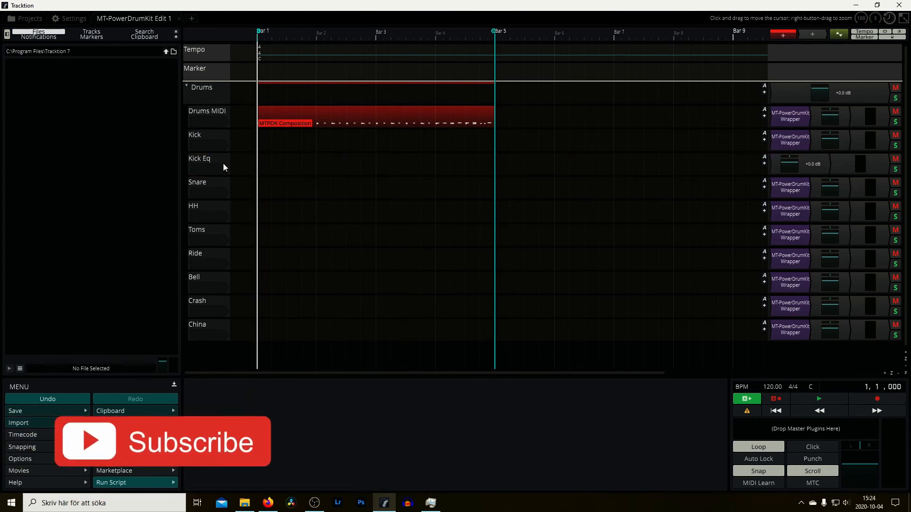
- Insert an Aux Send plugin on the Kick track after its MT-PowerDrumKit Wrapper rack
{"action": "left_click", "coordinate": [208, 159]}
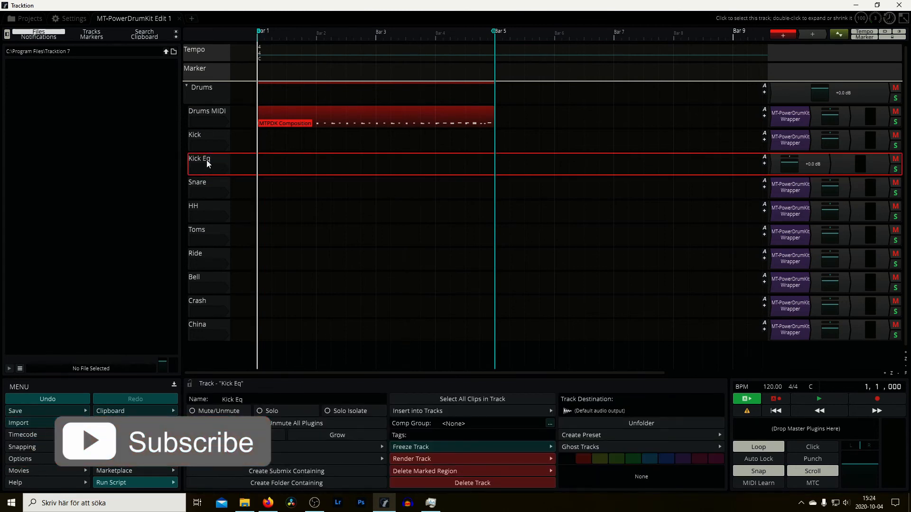
{"action": "left_click", "coordinate": [212, 133]}
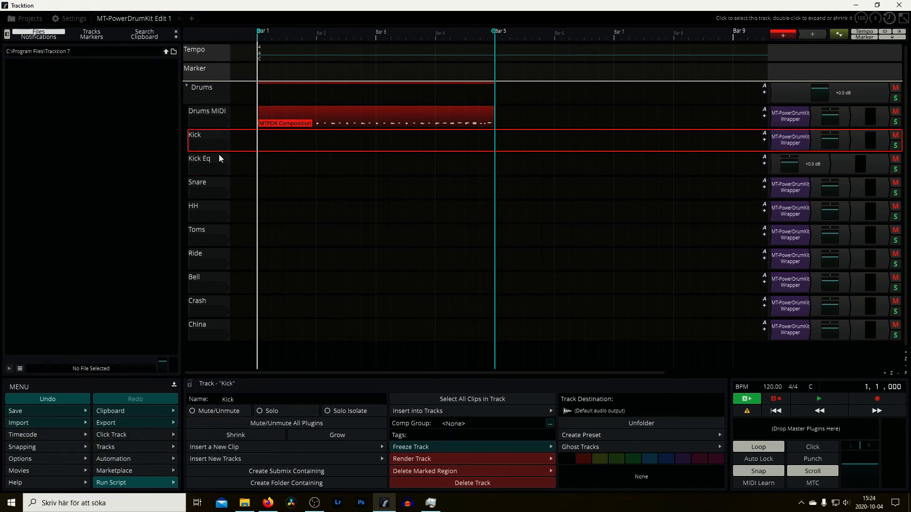
{"action": "left_click_drag", "start_coordinate": [811, 35], "coordinate": [806, 133]}
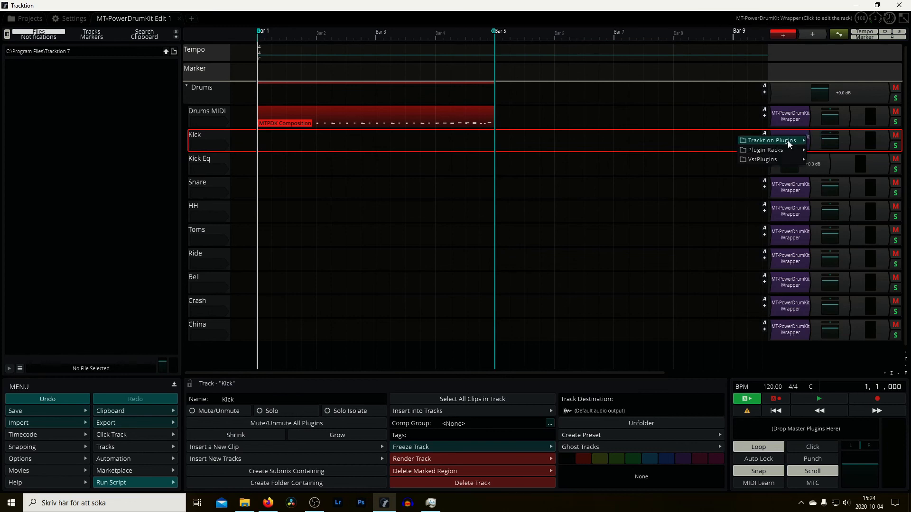
{"action": "mouse_move", "coordinate": [787, 141]}
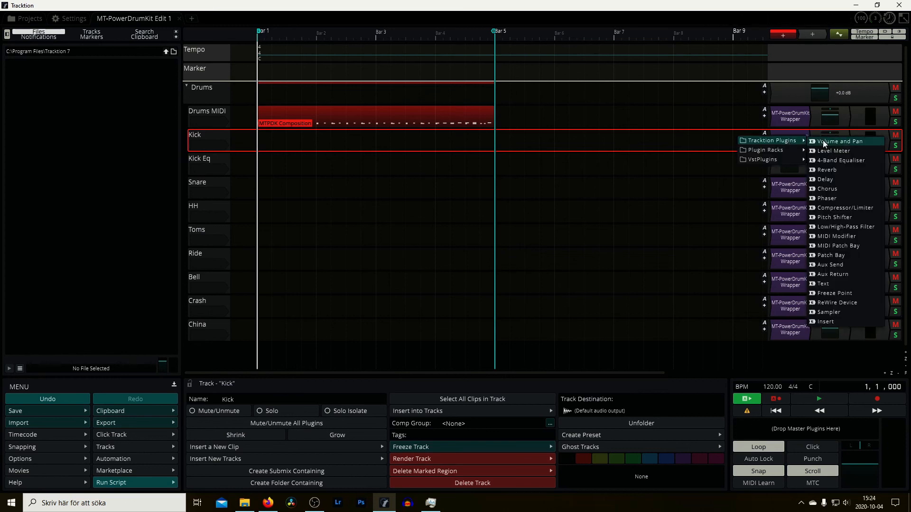
{"action": "left_click", "coordinate": [838, 264]}
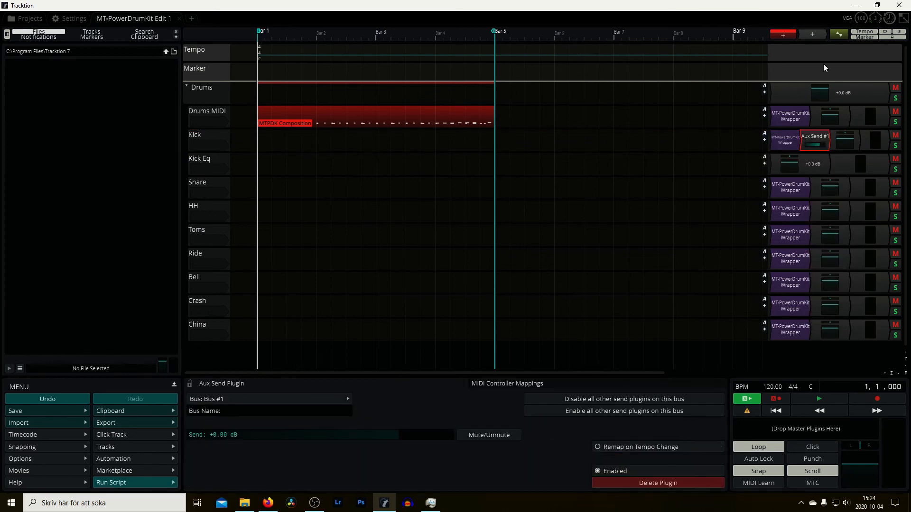
- Insert an Aux Return plugin at the start of the Kick Eq track's plugin chain
{"action": "left_click_drag", "start_coordinate": [805, 86], "coordinate": [783, 161]}
{"action": "mouse_move", "coordinate": [773, 168]}
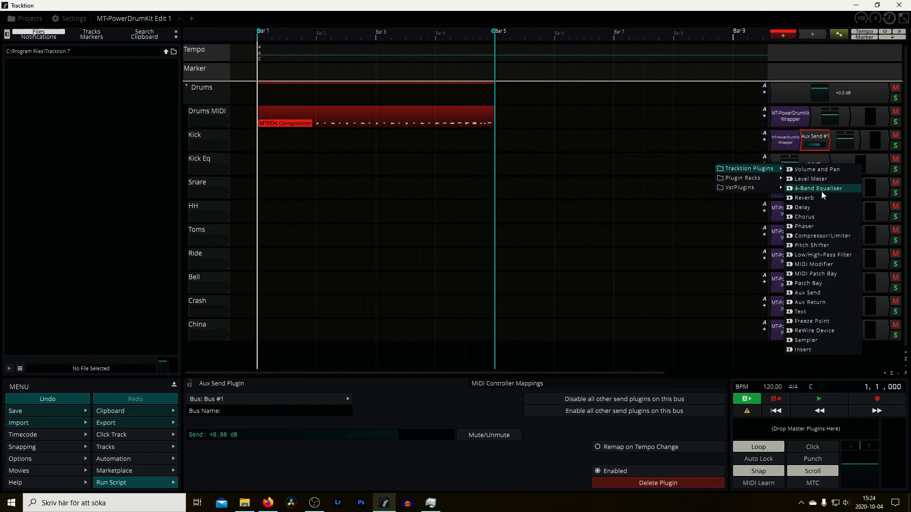
{"action": "left_click", "coordinate": [812, 301]}
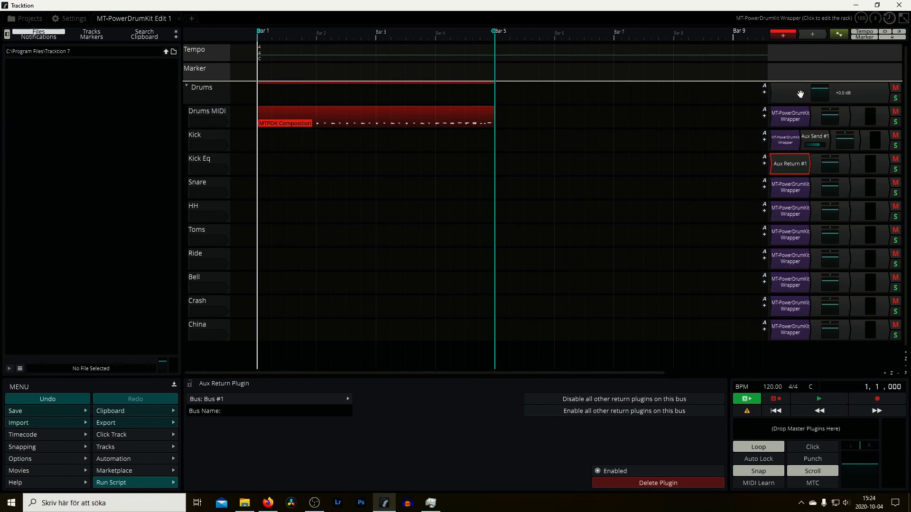
- Insert a 4-Band Equaliser plugin on the Kick Eq track directly after its Aux Return
{"action": "left_click_drag", "start_coordinate": [810, 49], "coordinate": [805, 164]}
{"action": "mouse_move", "coordinate": [805, 172]}
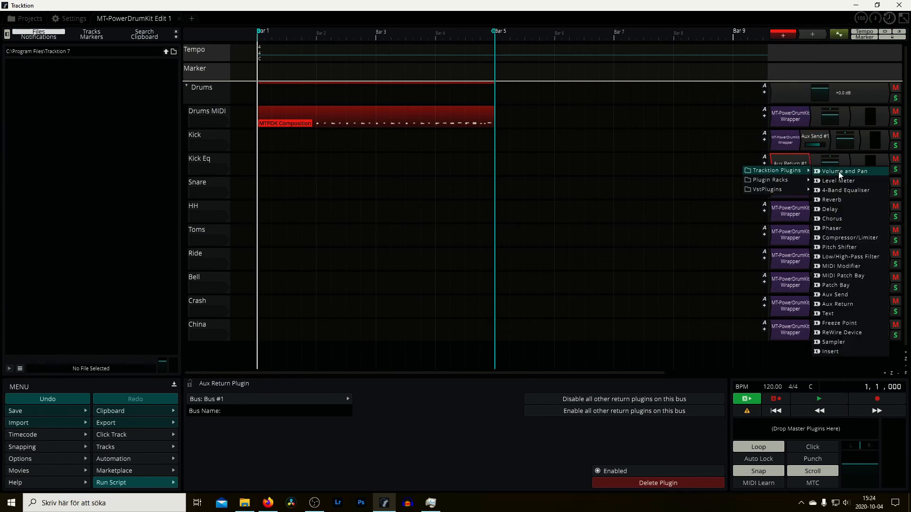
{"action": "left_click", "coordinate": [843, 190]}
- During playback, boost the equaliser's low shelf about 9.7 dB at 93 Hz and its first mid band about 6.1 dB at 1045 Hz
{"action": "key", "text": "space"}
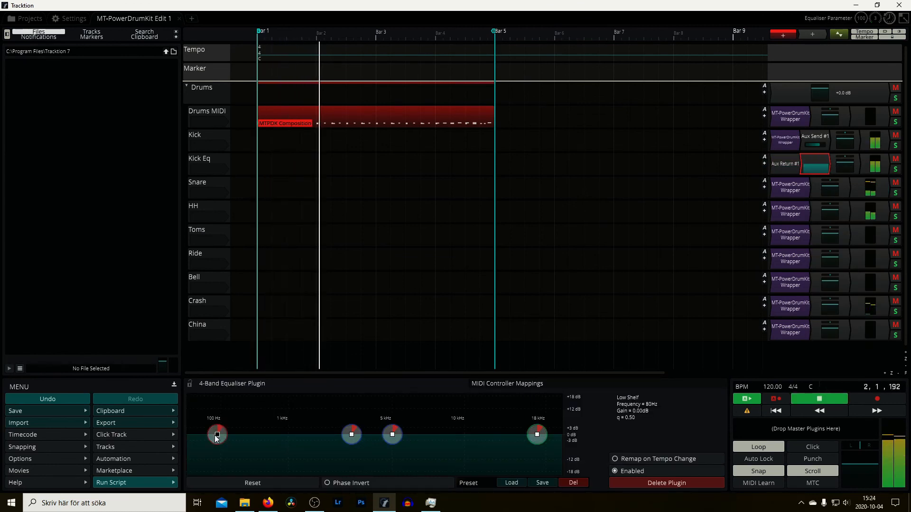
{"action": "left_click_drag", "start_coordinate": [214, 434], "coordinate": [220, 415]}
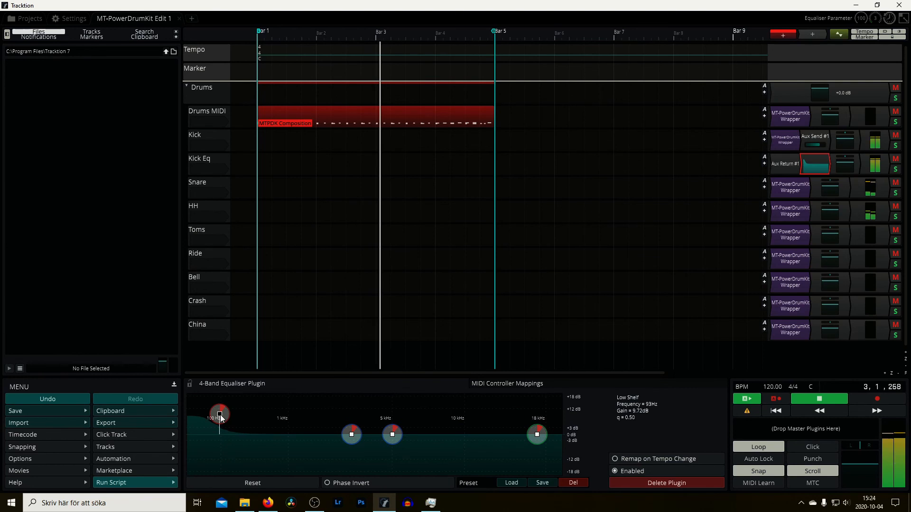
{"action": "left_click_drag", "start_coordinate": [349, 433], "coordinate": [293, 425]}
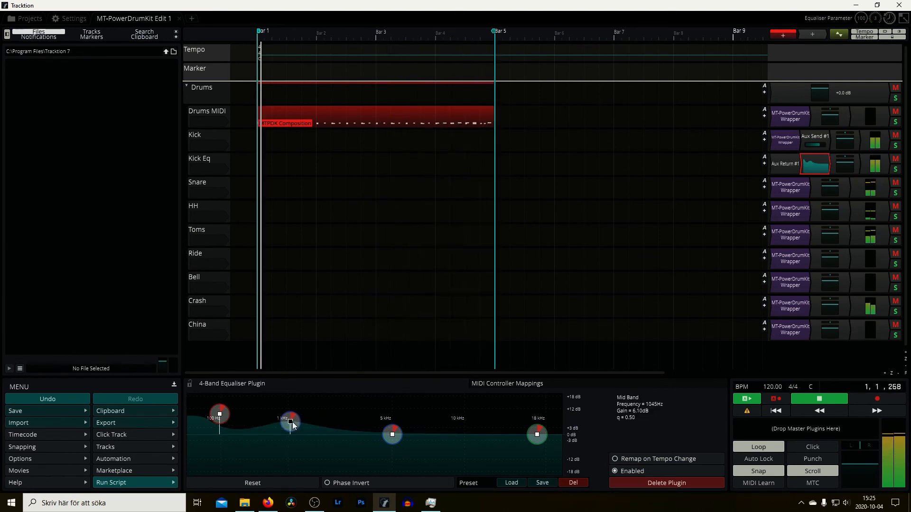
{"action": "key", "text": "space"}
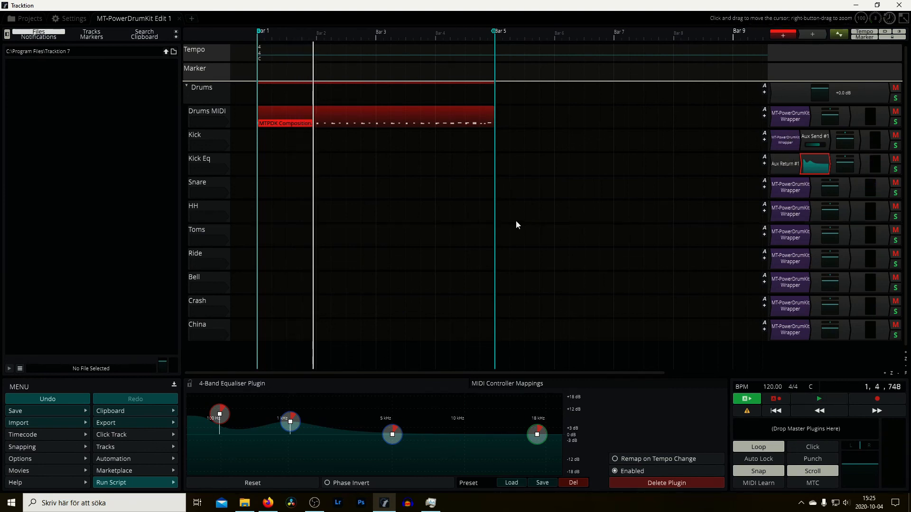
- Group the Kick and Kick Eq tracks together in a new submix track
{"action": "left_click", "coordinate": [223, 142]}
{"action": "left_click", "coordinate": [217, 155], "text": "shift"}
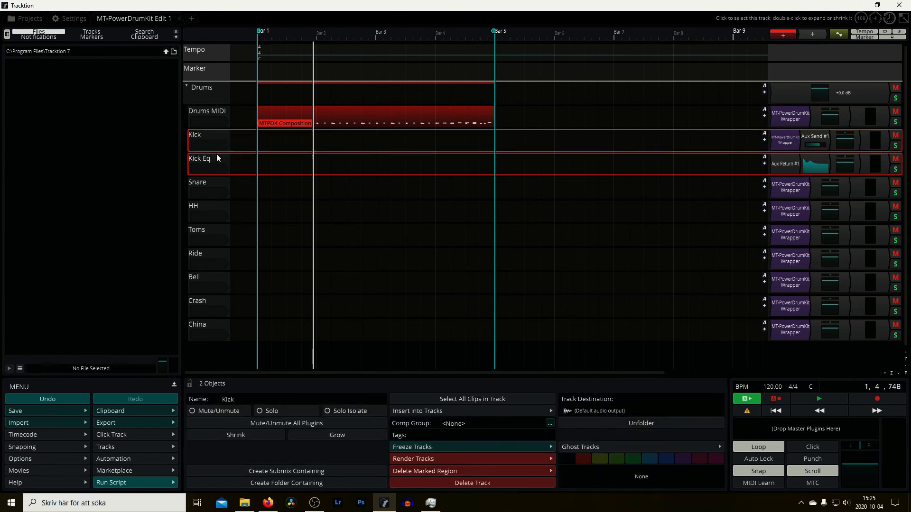
{"action": "right_click", "coordinate": [216, 155]}
{"action": "left_click", "coordinate": [278, 212]}
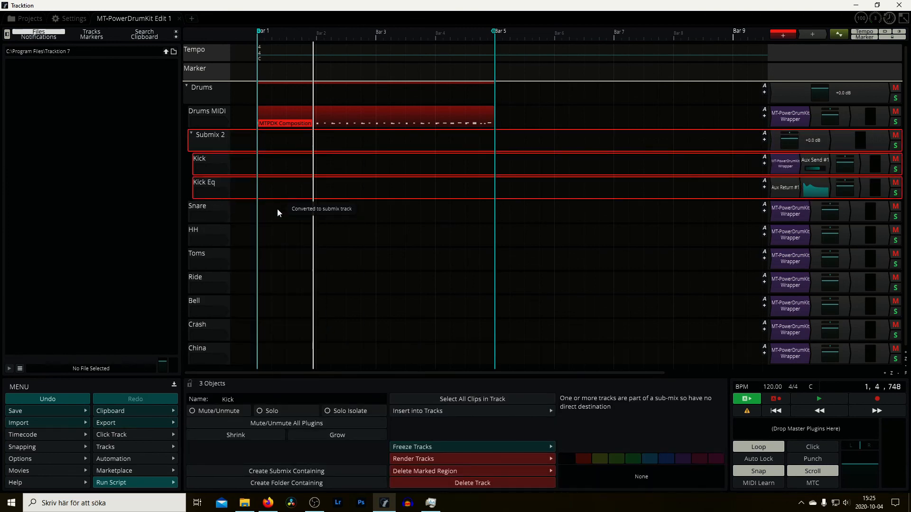
- Rename the new submix track containing Kick and Kick Eq as Submix Kick
{"action": "left_click", "coordinate": [214, 137]}
{"action": "left_click", "coordinate": [236, 400]}
{"action": "left_click", "coordinate": [235, 399]}
{"action": "type", "text": "Kick"}
{"action": "key", "text": "Return"}
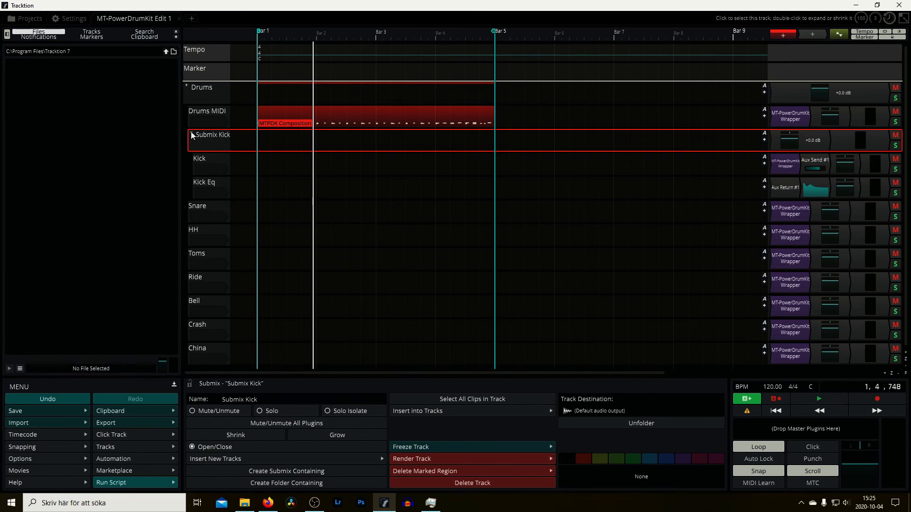
- Collapse and reopen the Drums folder, and expand Submix Kick to review the nested track structure
{"action": "left_click", "coordinate": [185, 86]}
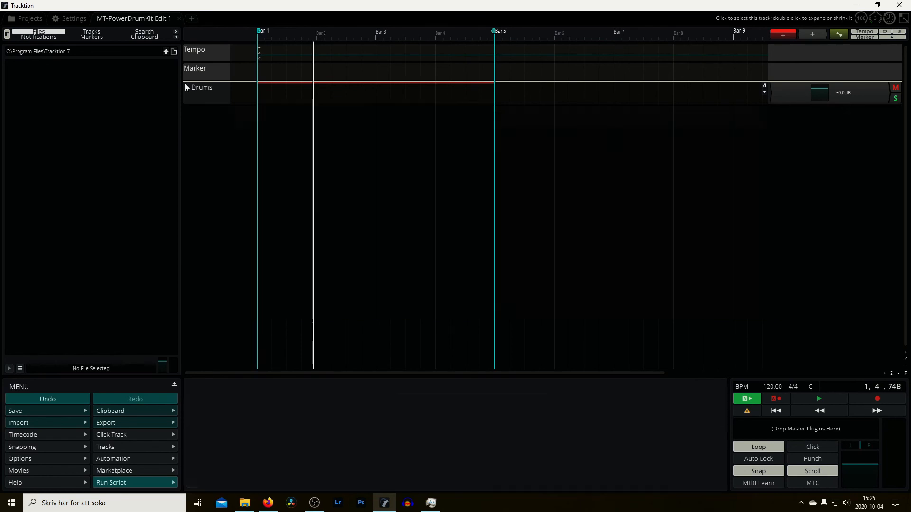
{"action": "left_click", "coordinate": [186, 86]}
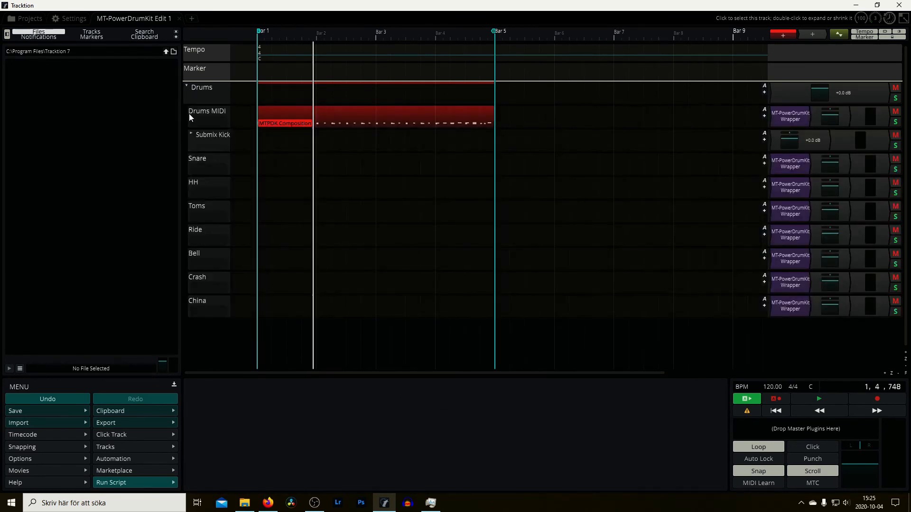
{"action": "left_click", "coordinate": [191, 134]}
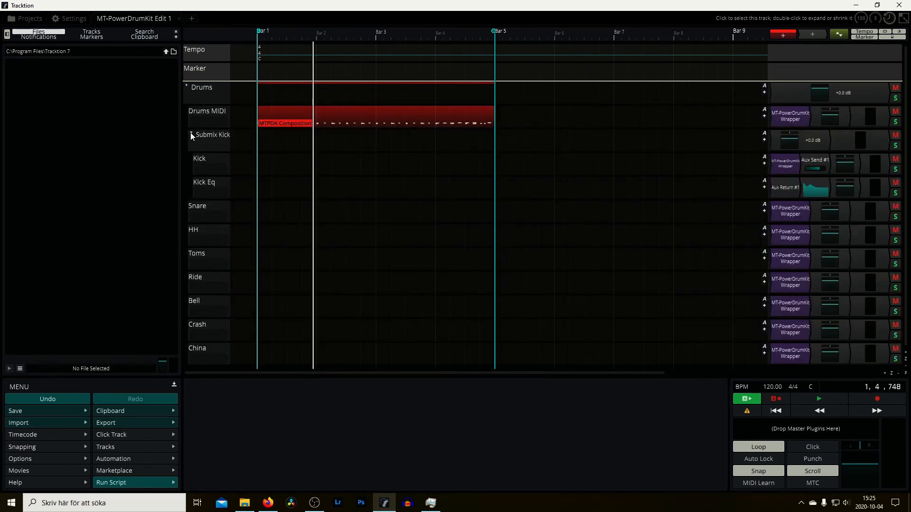